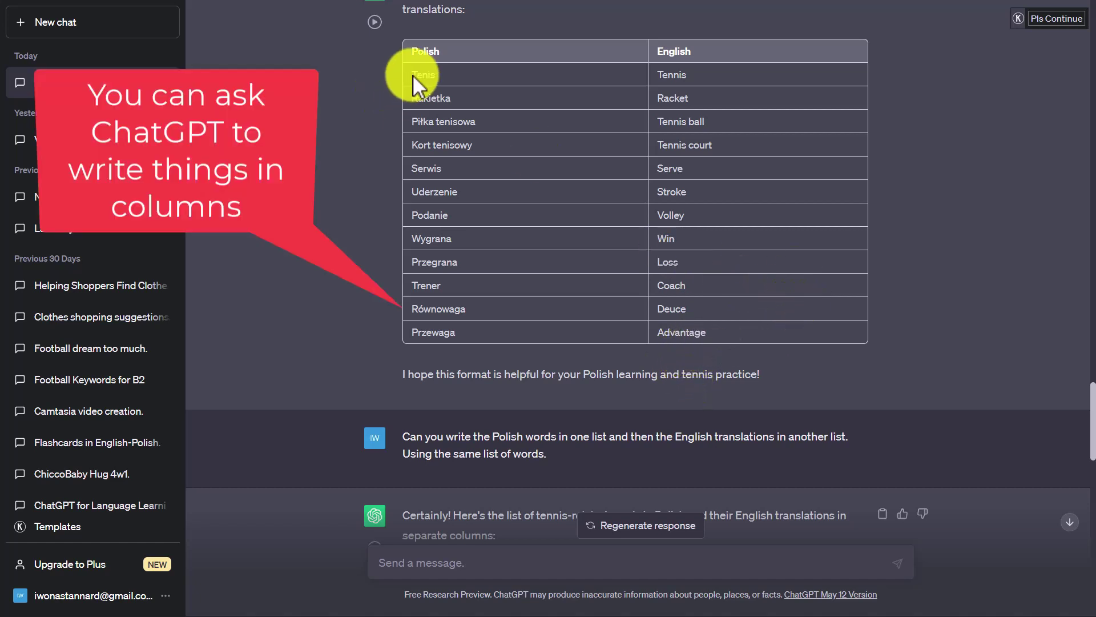
# Copy the twelve-pair Polish–English tennis vocabulary table, from Tenis to Advantage.
pyautogui.moveTo(412, 74); pyautogui.dragTo(737, 332)
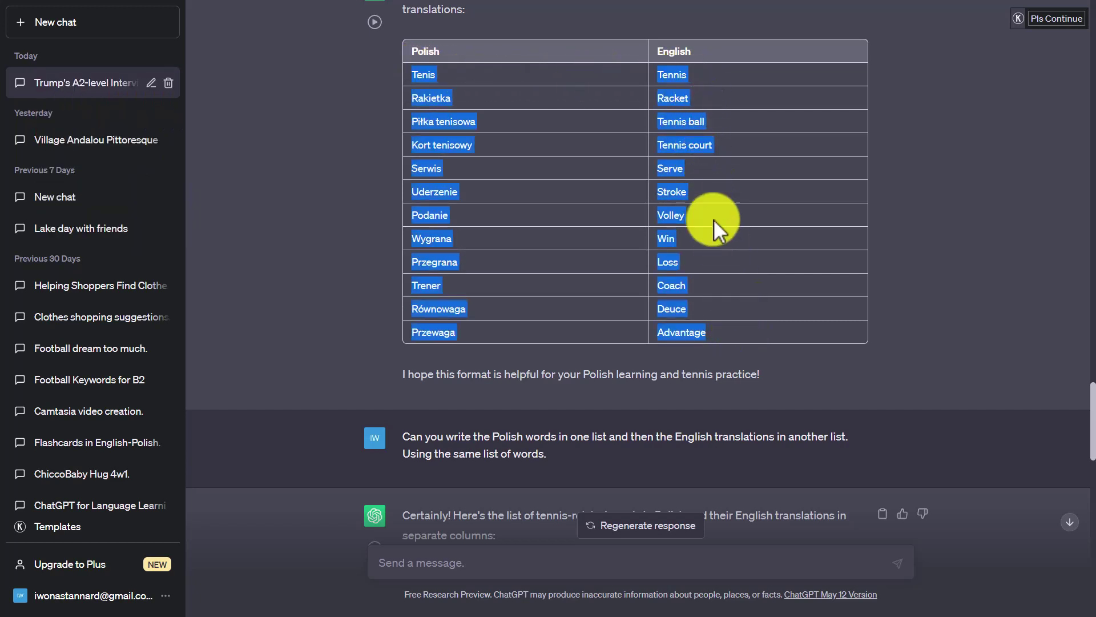
pyautogui.rightClick(667, 143)
pyautogui.click(697, 156)
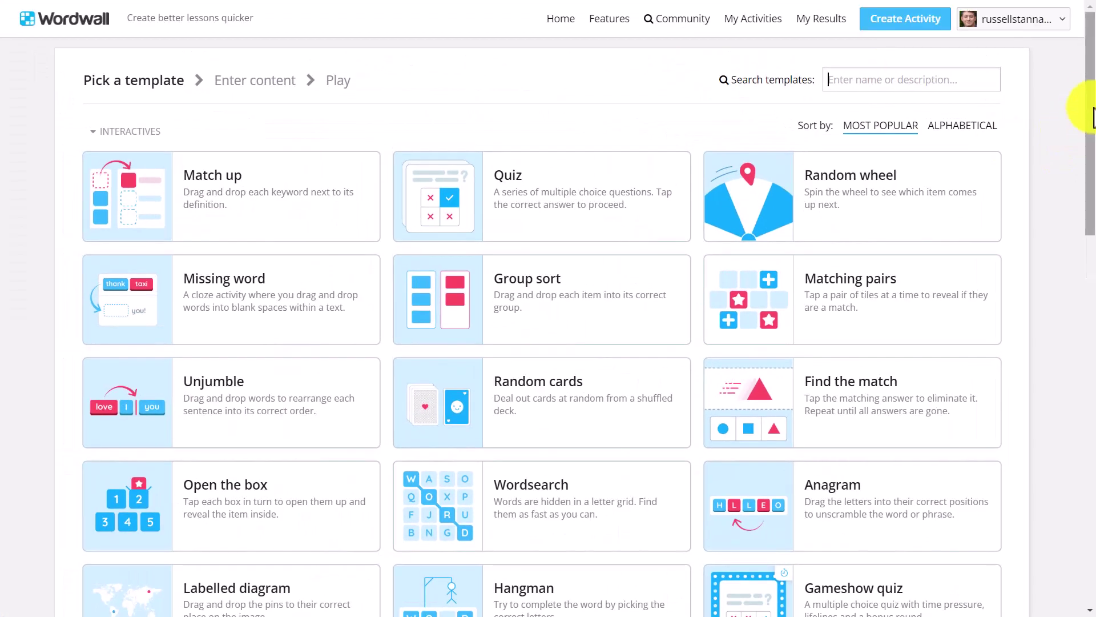
# Scroll through Wordwall's template gallery to find the Match up template.
pyautogui.moveTo(1093, 114); pyautogui.dragTo(1093, 340)
pyautogui.scroll(12, 1064, 166)
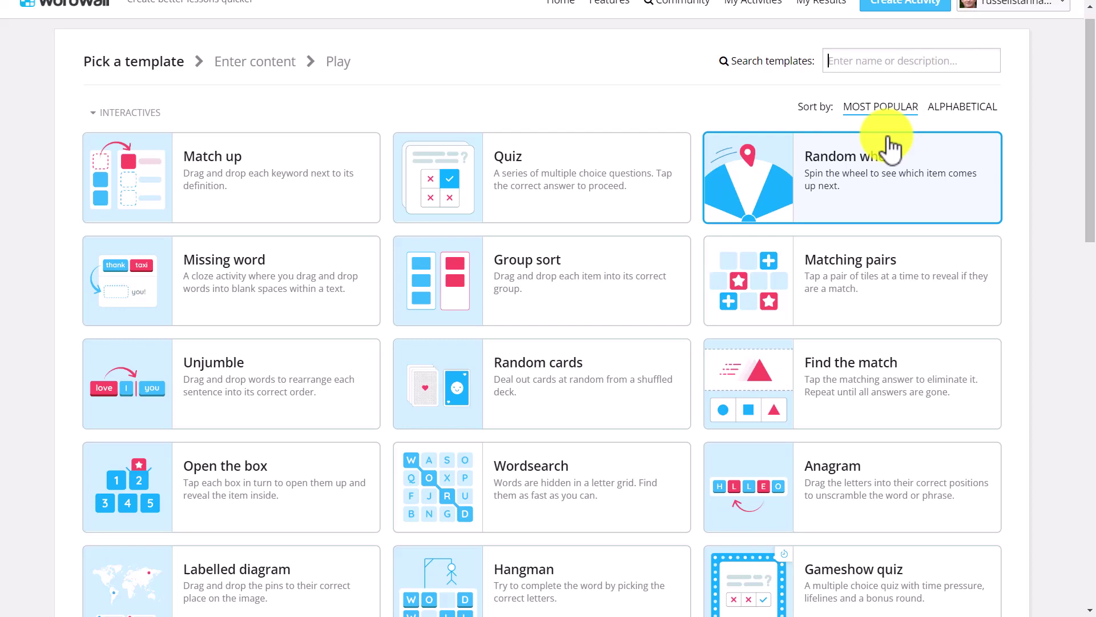
# Pick the Match up template and rename the activity from Untitled274 to Tennis.
pyautogui.click(244, 193)
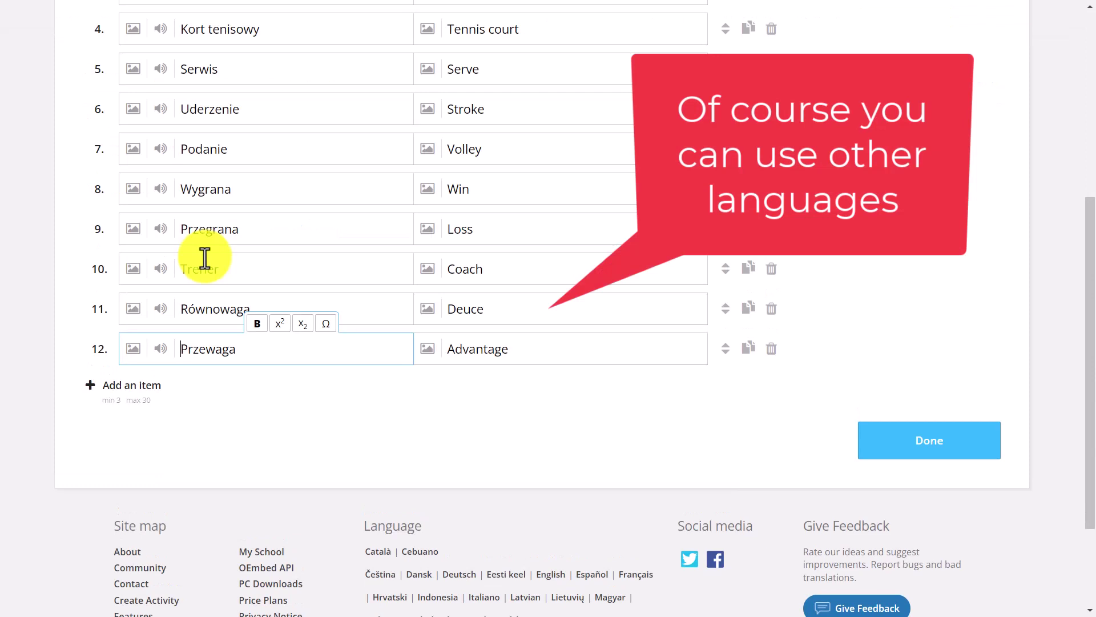
pyautogui.moveTo(1090, 223); pyautogui.dragTo(1073, 69)
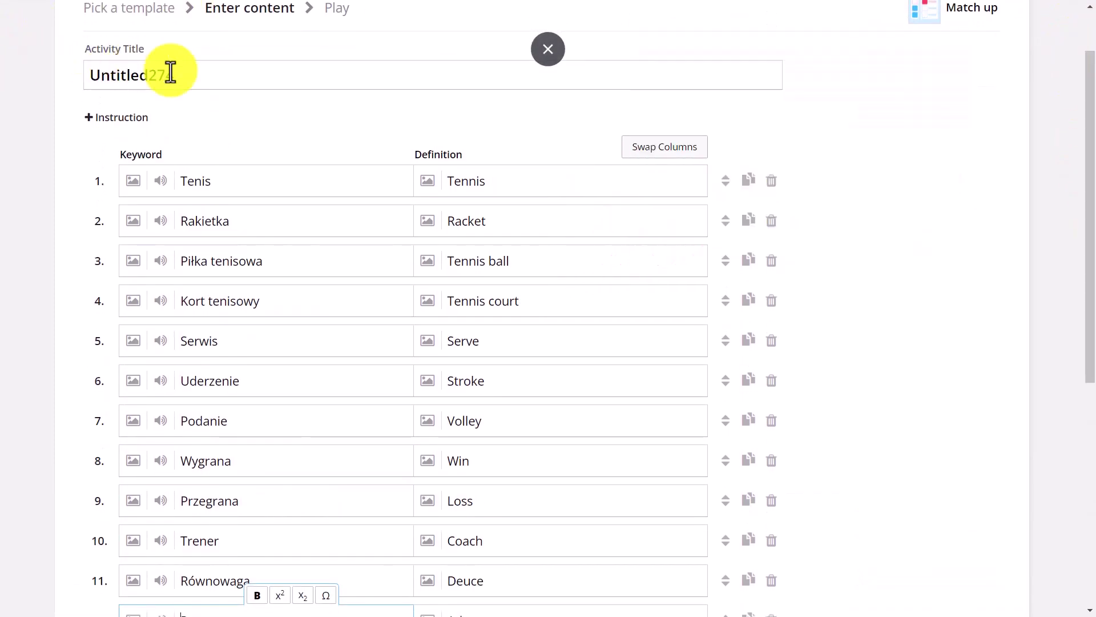
pyautogui.click(192, 74)
pyautogui.write('Tne')
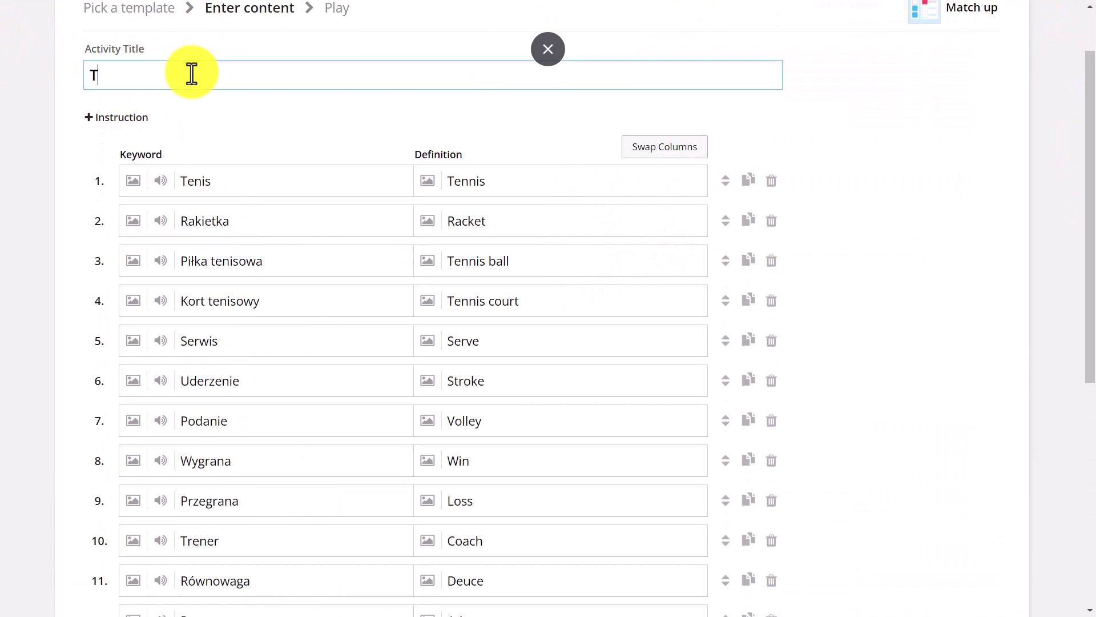
pyautogui.press('BackSpace')
pyautogui.press('BackSpace')
pyautogui.write('enis')
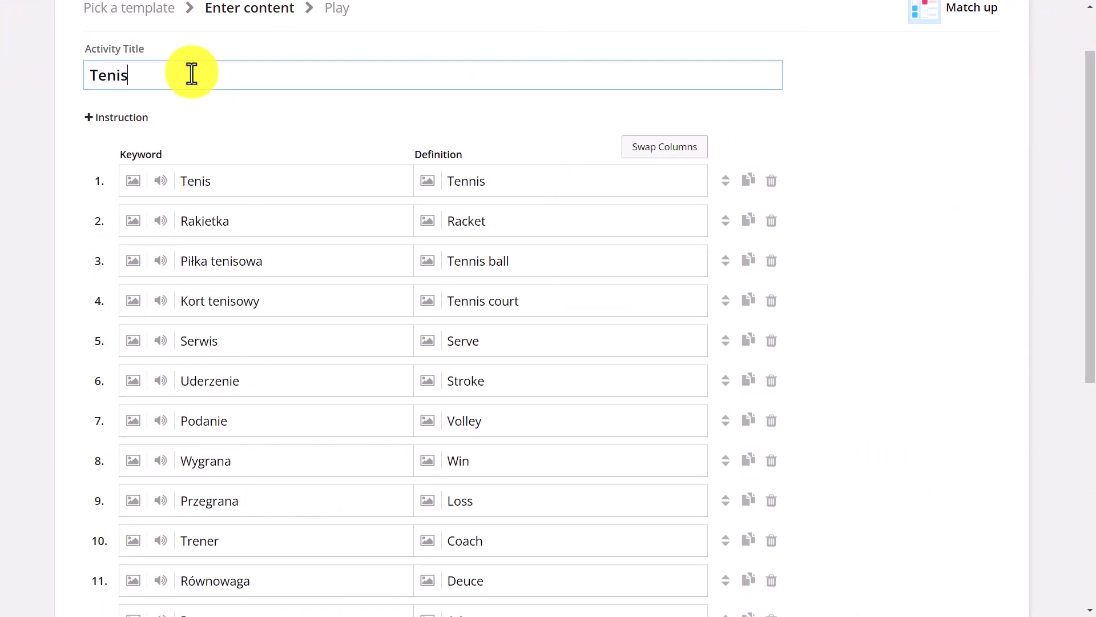
pyautogui.press('BackSpace')
pyautogui.press('BackSpace')
pyautogui.write('nis')
# Generate a male Polski (PL) pronunciation for the keyword Tenis.
pyautogui.click(161, 182)
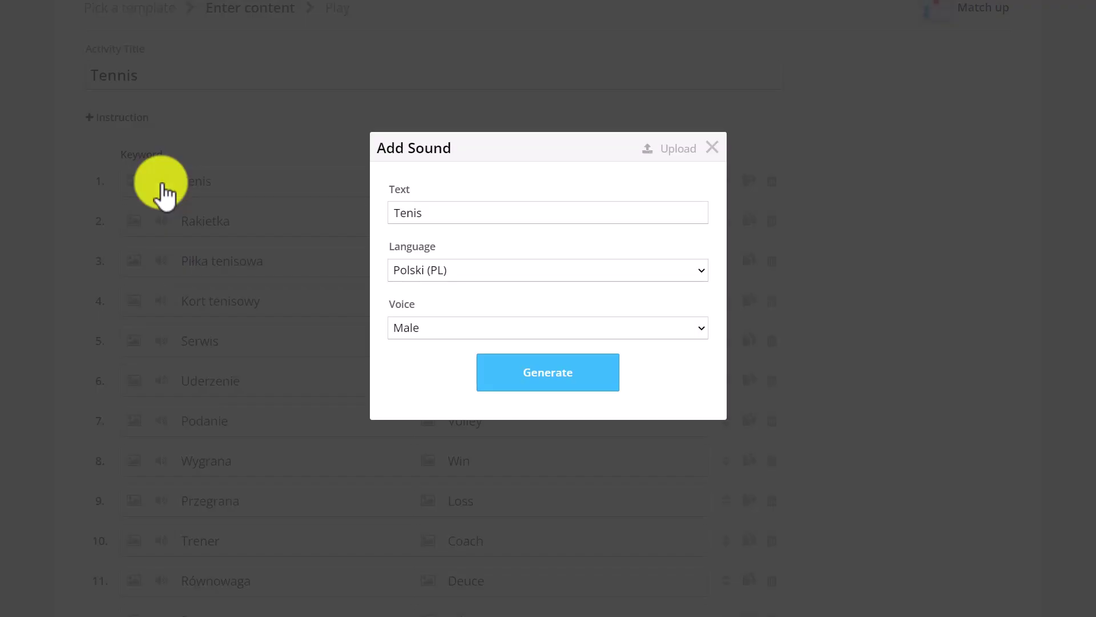
pyautogui.click(701, 270)
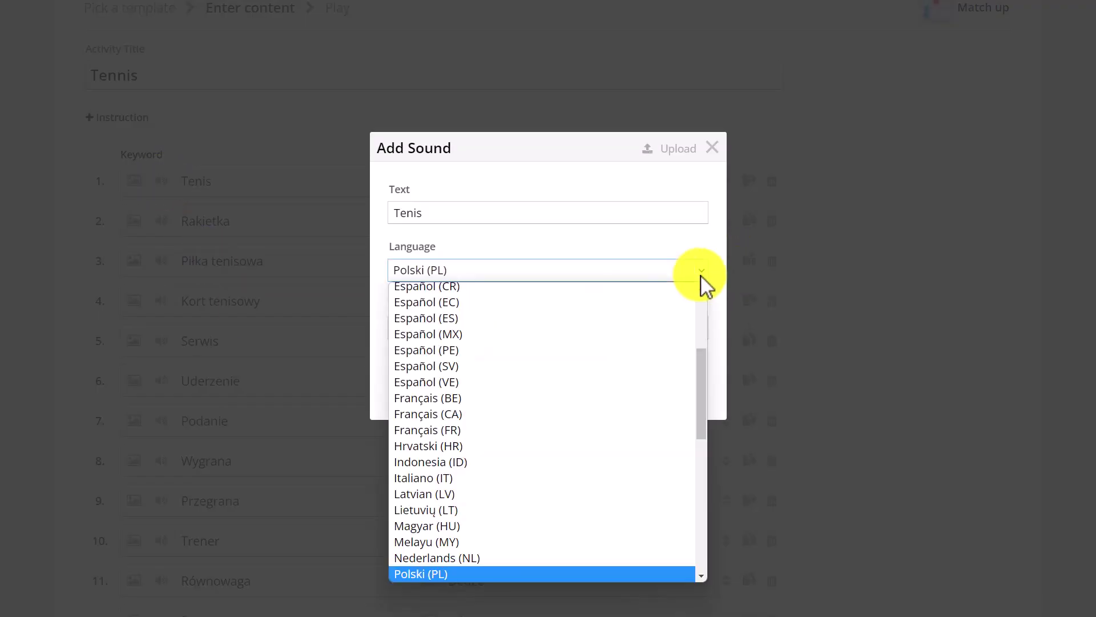
pyautogui.click(415, 574)
pyautogui.click(548, 379)
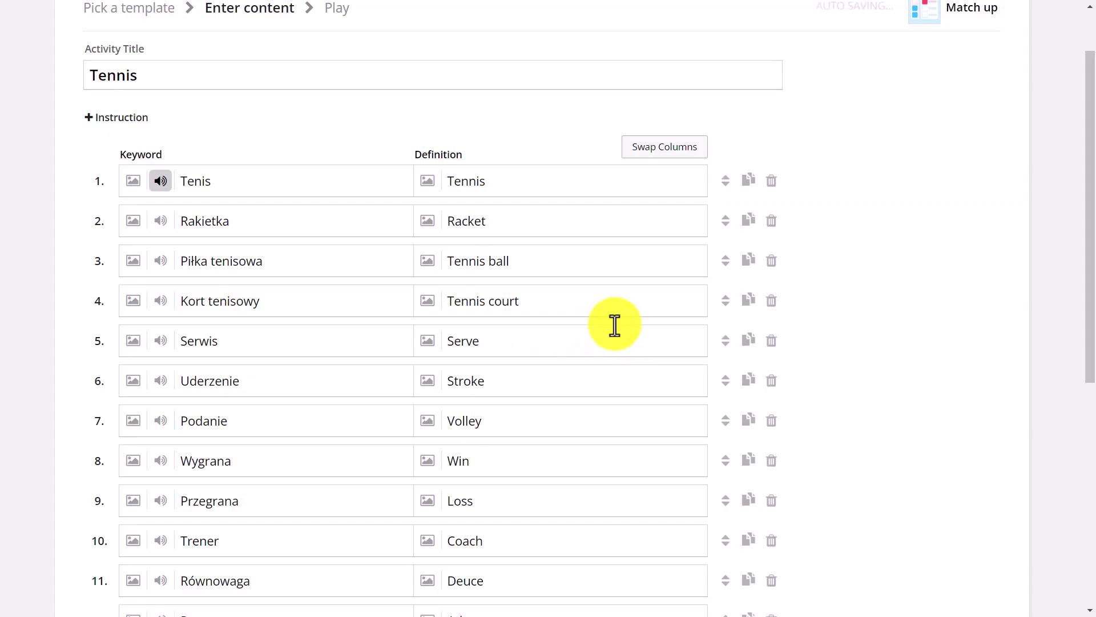
pyautogui.click(620, 336)
# Generate the same male Polish pronunciation for the keyword Rakietka.
pyautogui.click(159, 224)
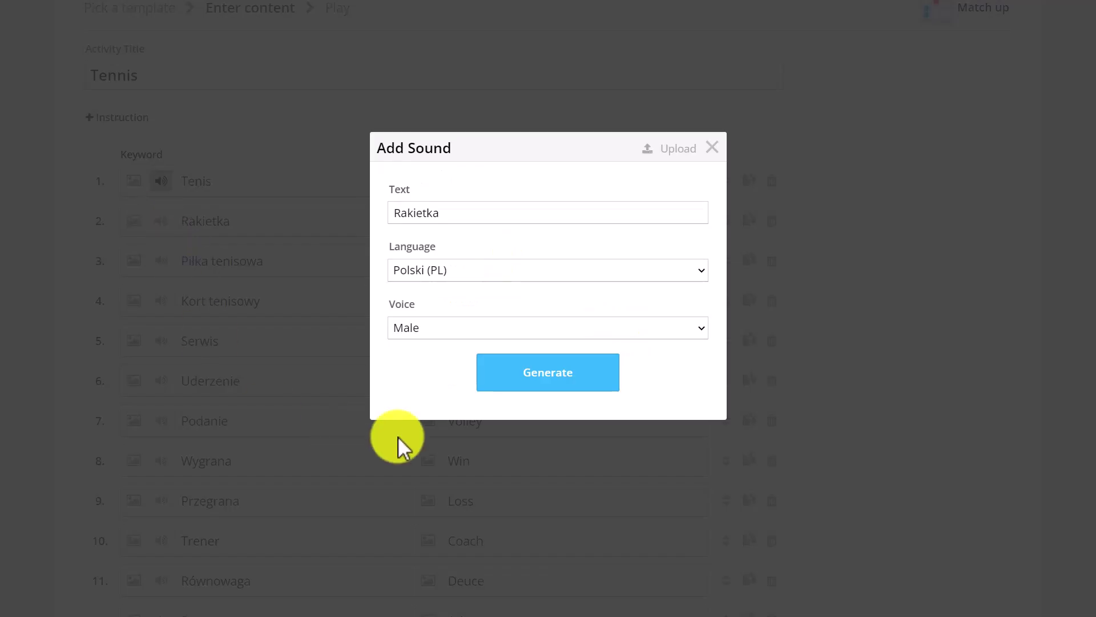
pyautogui.click(537, 374)
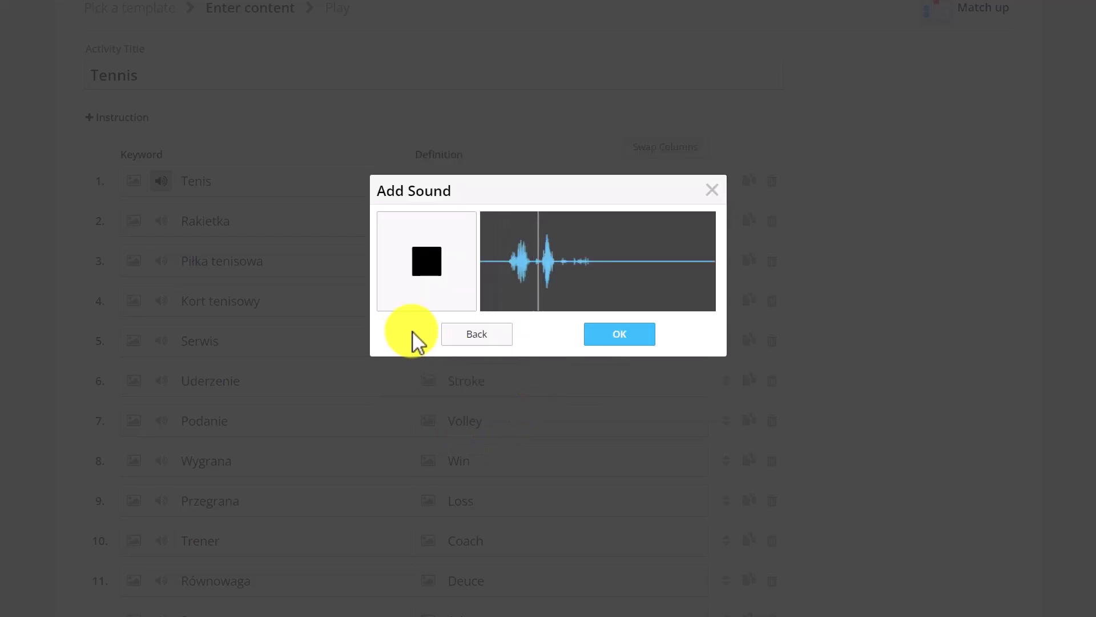
pyautogui.click(609, 335)
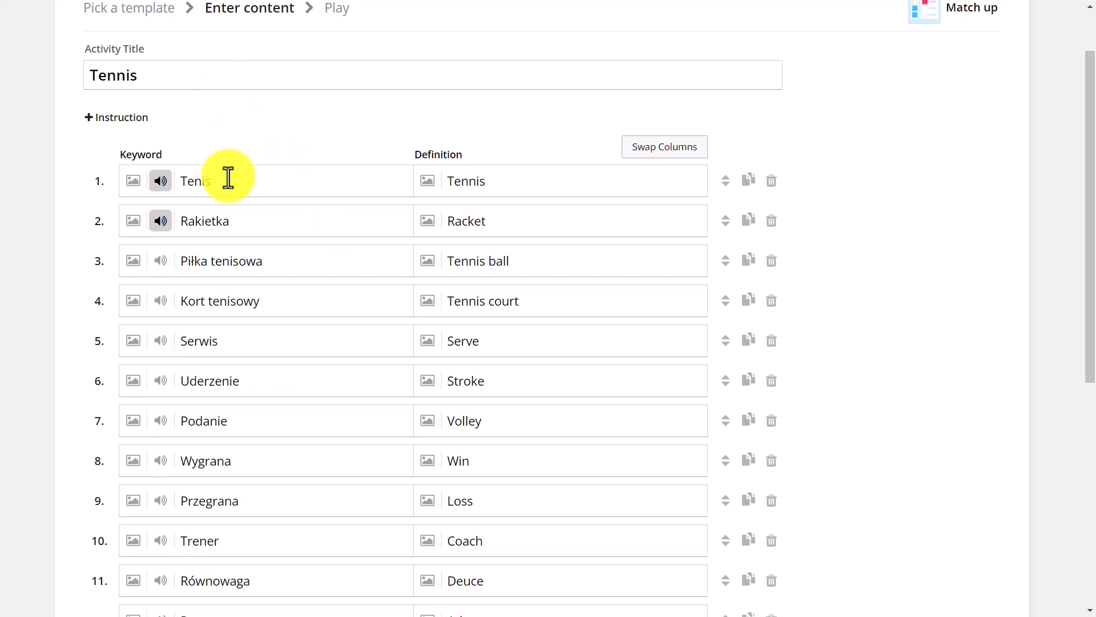
pyautogui.moveTo(1088, 242); pyautogui.dragTo(1072, 433)
# Save the Tennis Match up, play it full screen, match Rakietka to Racket, and submit.
pyautogui.click(922, 348)
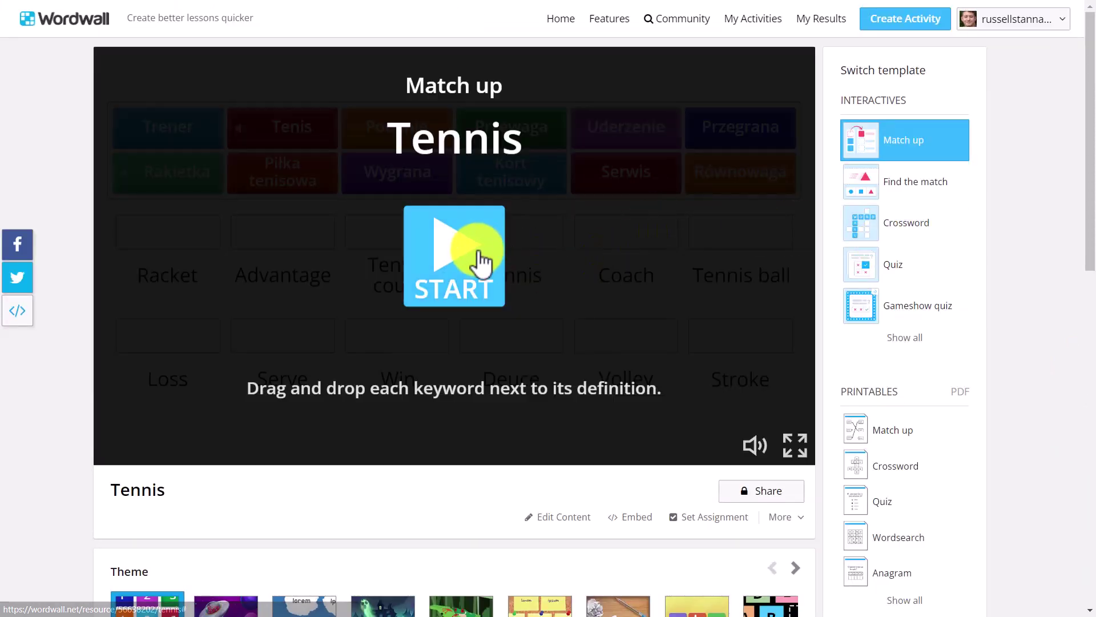
pyautogui.click(451, 261)
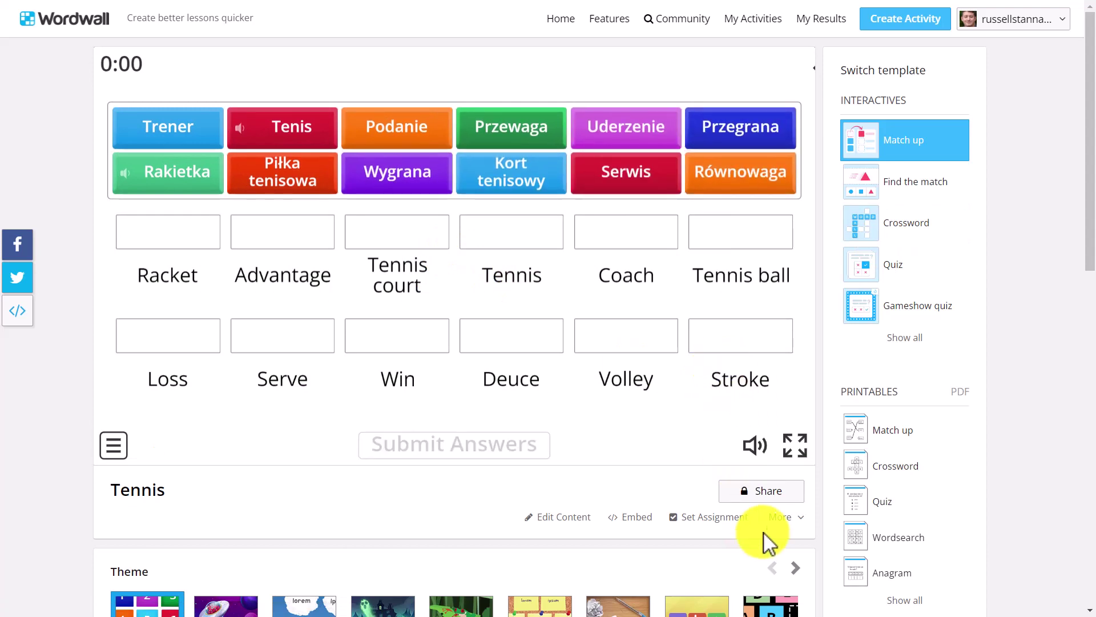
pyautogui.click(793, 445)
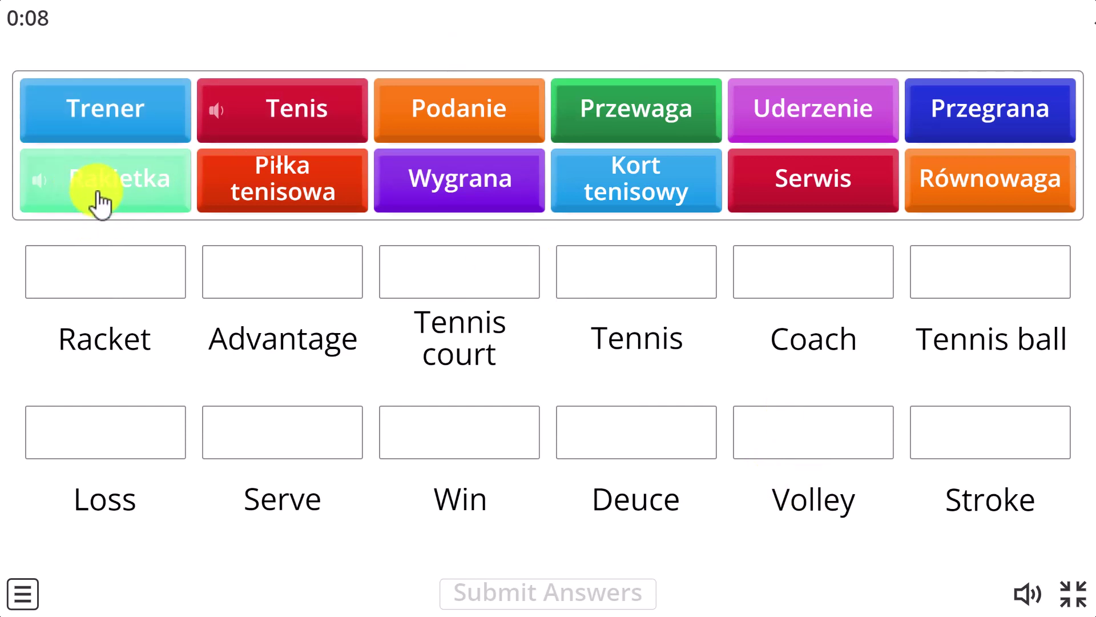
pyautogui.moveTo(101, 203); pyautogui.dragTo(112, 281)
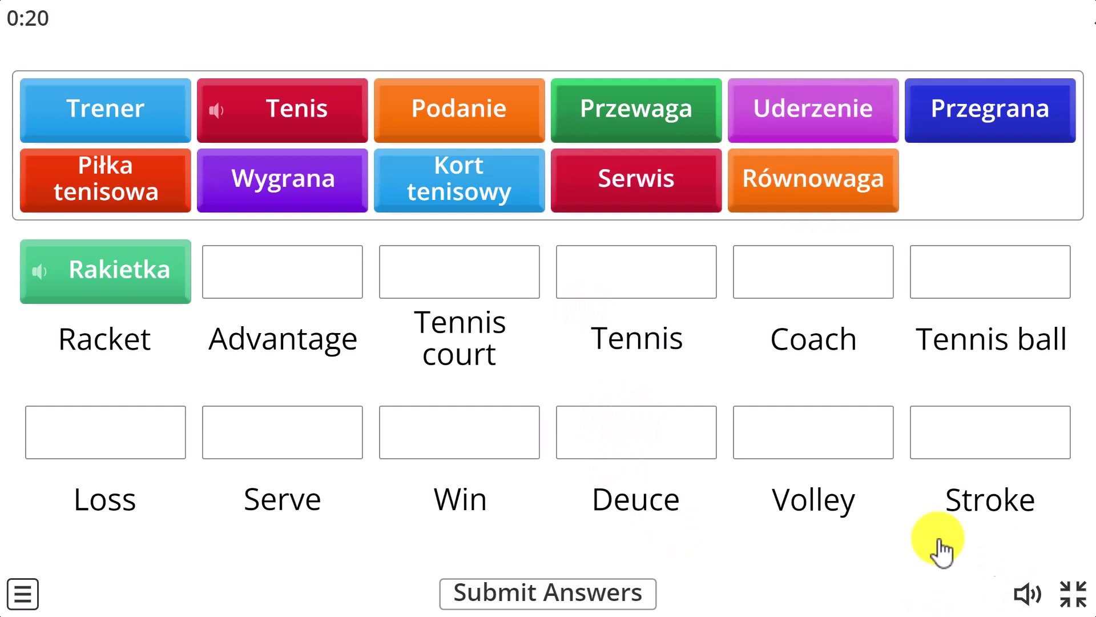
pyautogui.click(551, 595)
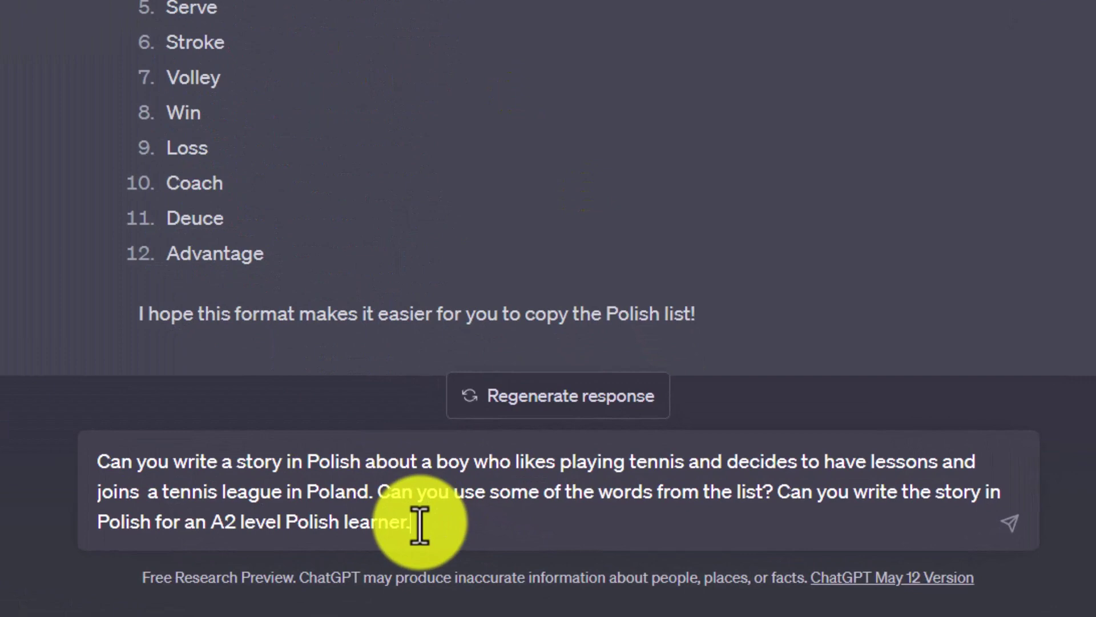
# Send the prompt for an A2 Polish story about a boy learning tennis and joining a league.
pyautogui.click(1010, 523)
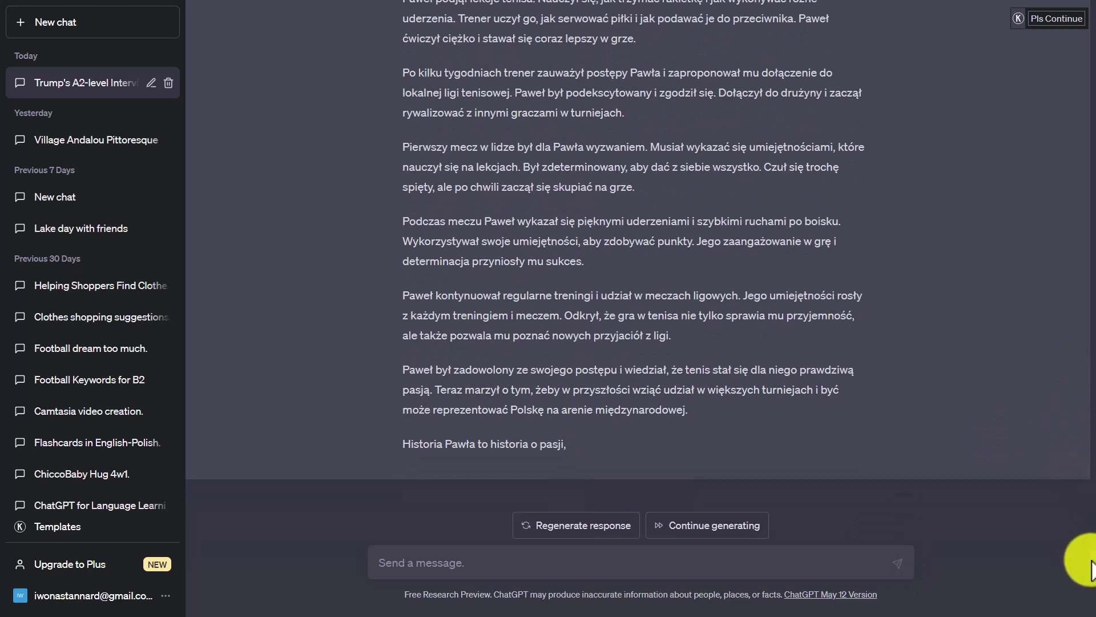
# Ask ChatGPT for a shorter, easier version of the Polish tennis story.
pyautogui.click(489, 560)
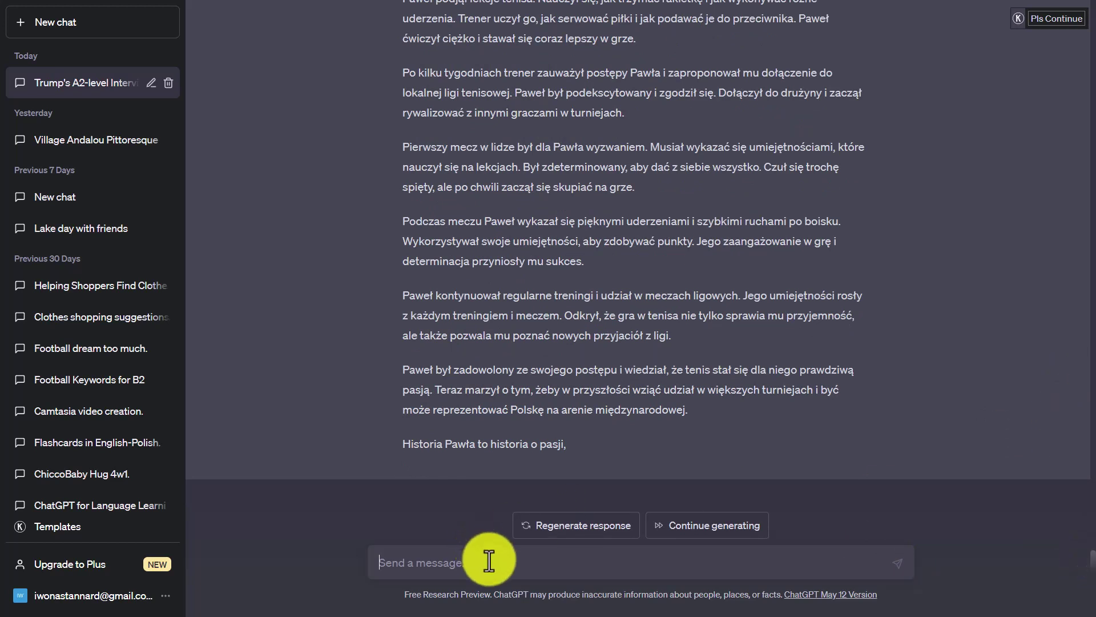
pyautogui.write('C')
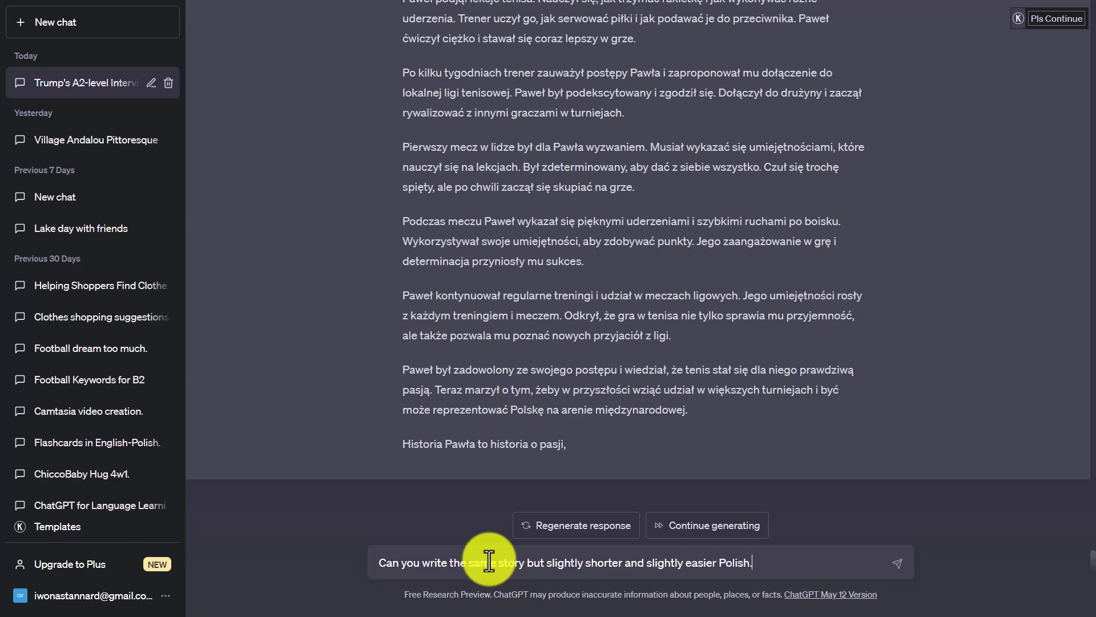
pyautogui.press('Return')
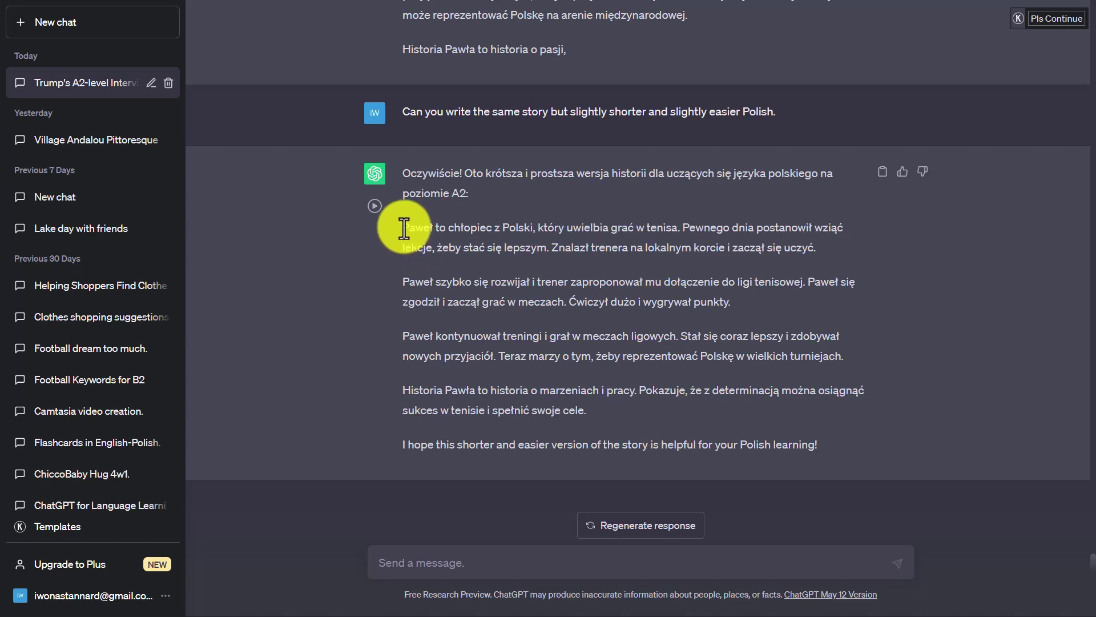
# Copy the four paragraphs of the shorter story.
pyautogui.moveTo(402, 228); pyautogui.dragTo(696, 404)
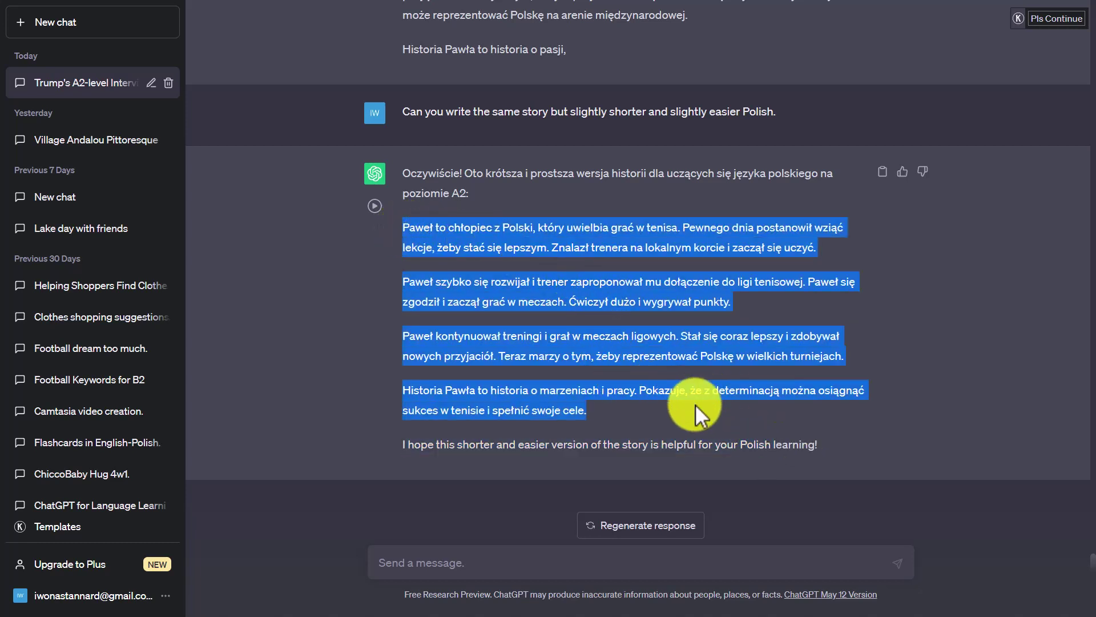
pyautogui.rightClick(608, 236)
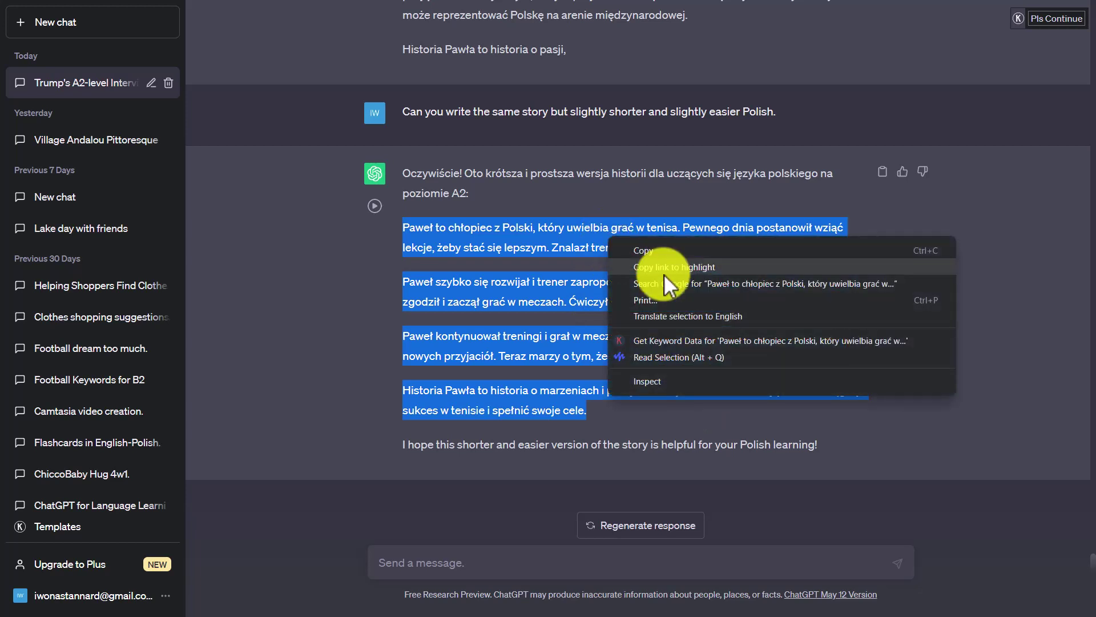
pyautogui.click(652, 254)
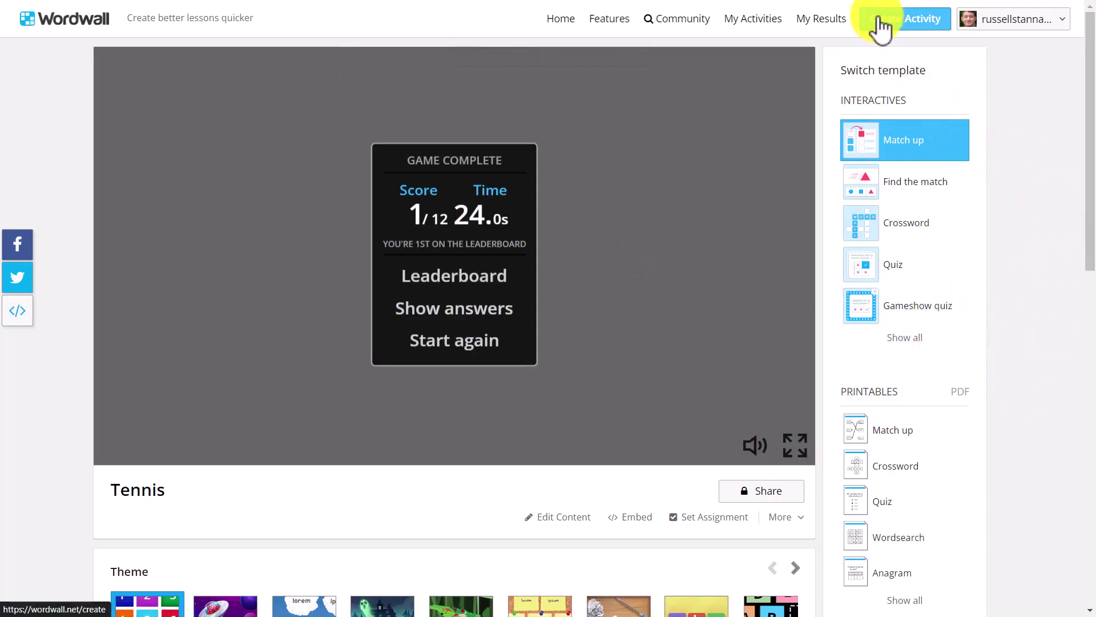
# Create a new Missing word activity titled Tennis story and paste the copied story into sentence box 1.
pyautogui.click(882, 22)
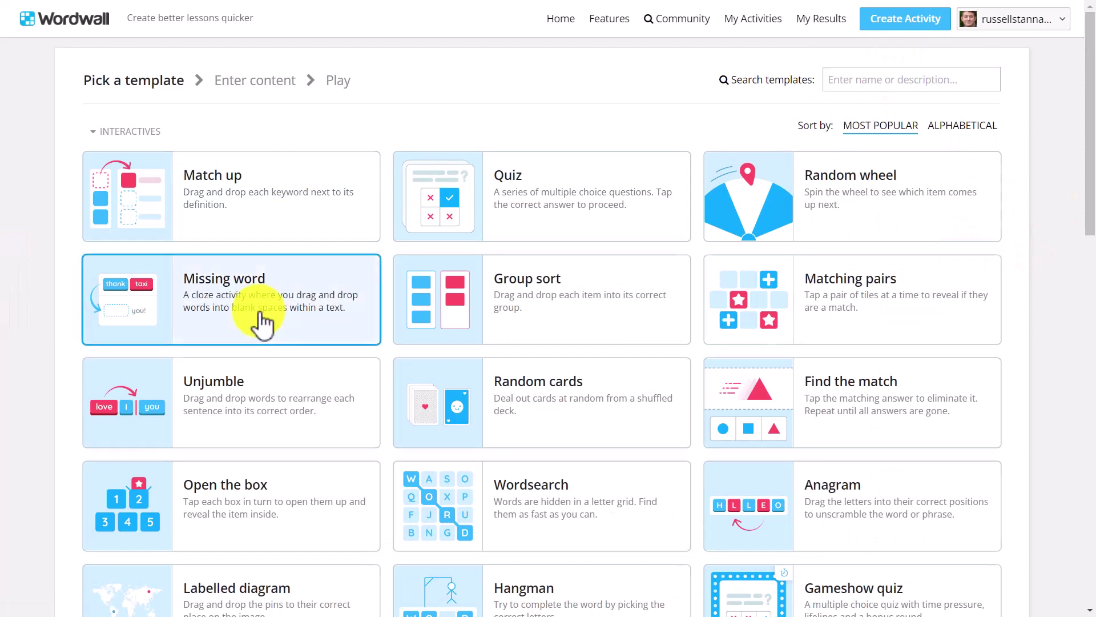
pyautogui.click(263, 326)
pyautogui.click(263, 158)
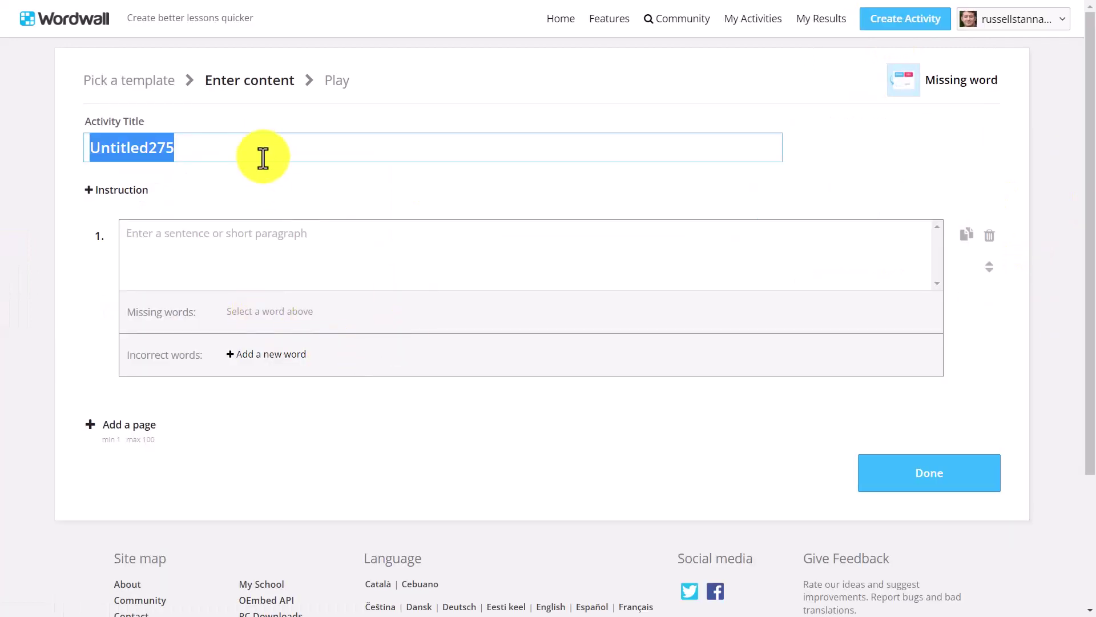
pyautogui.write('T')
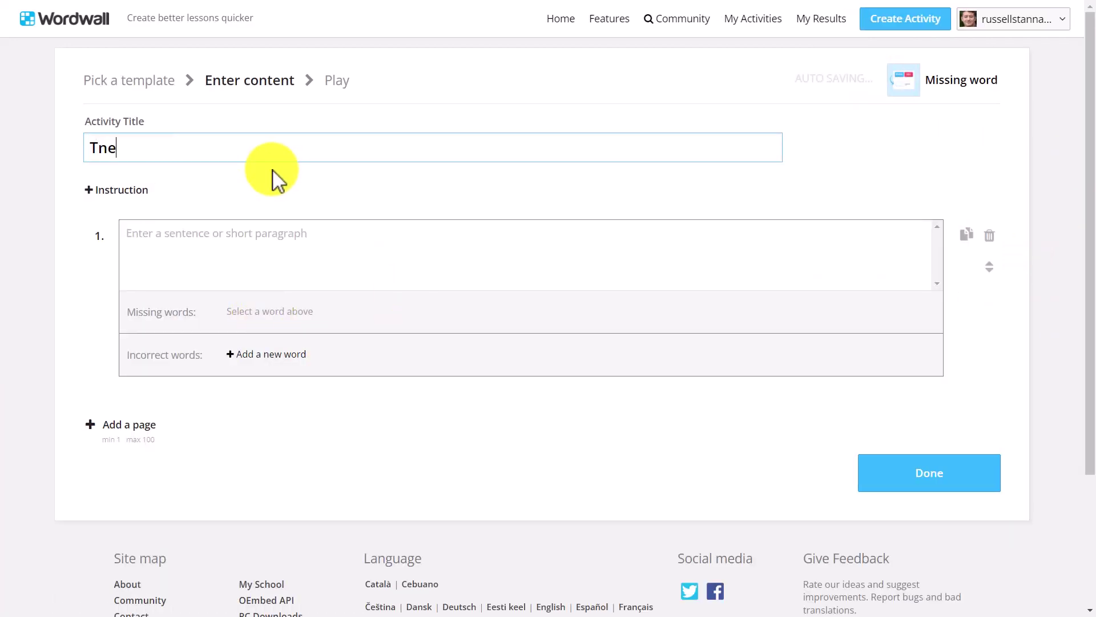
pyautogui.write('ennis story')
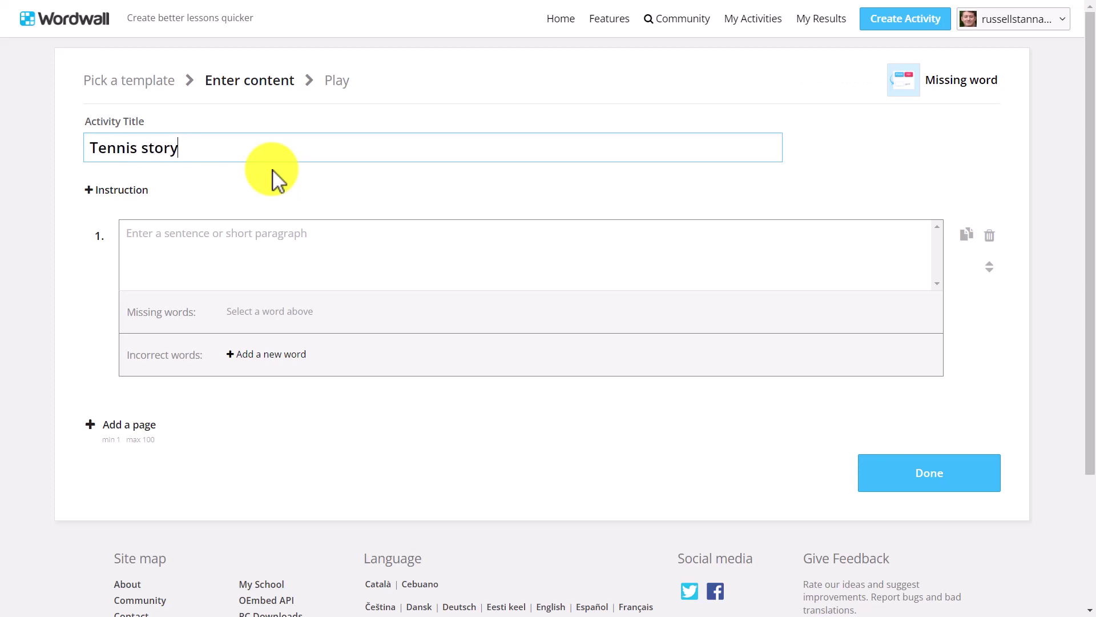
pyautogui.click(302, 253)
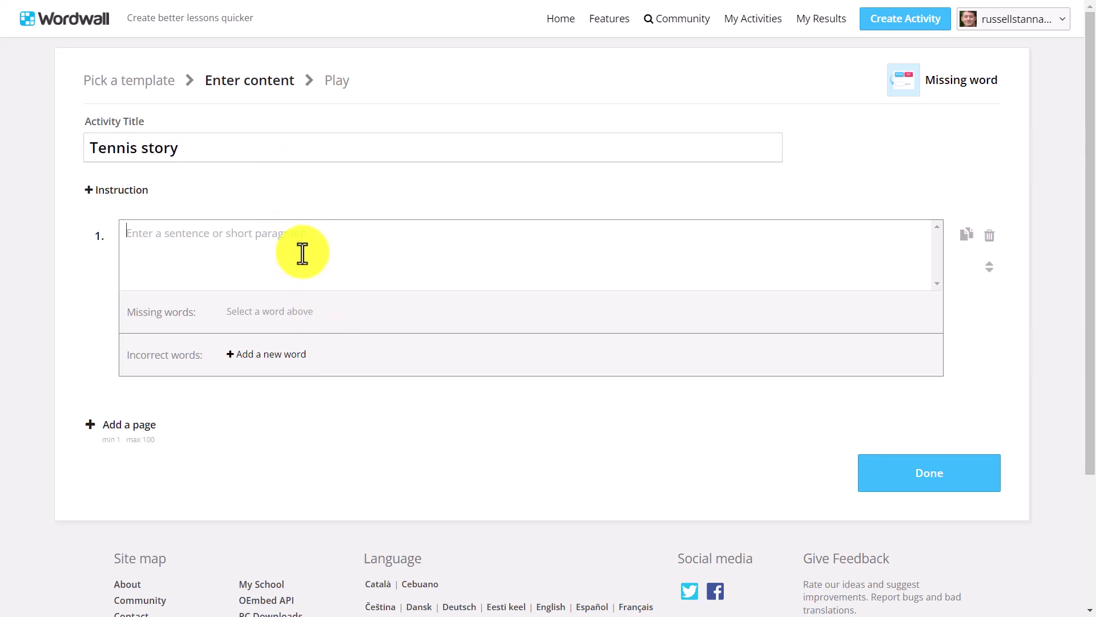
pyautogui.hotkey('ctrl', 'v')
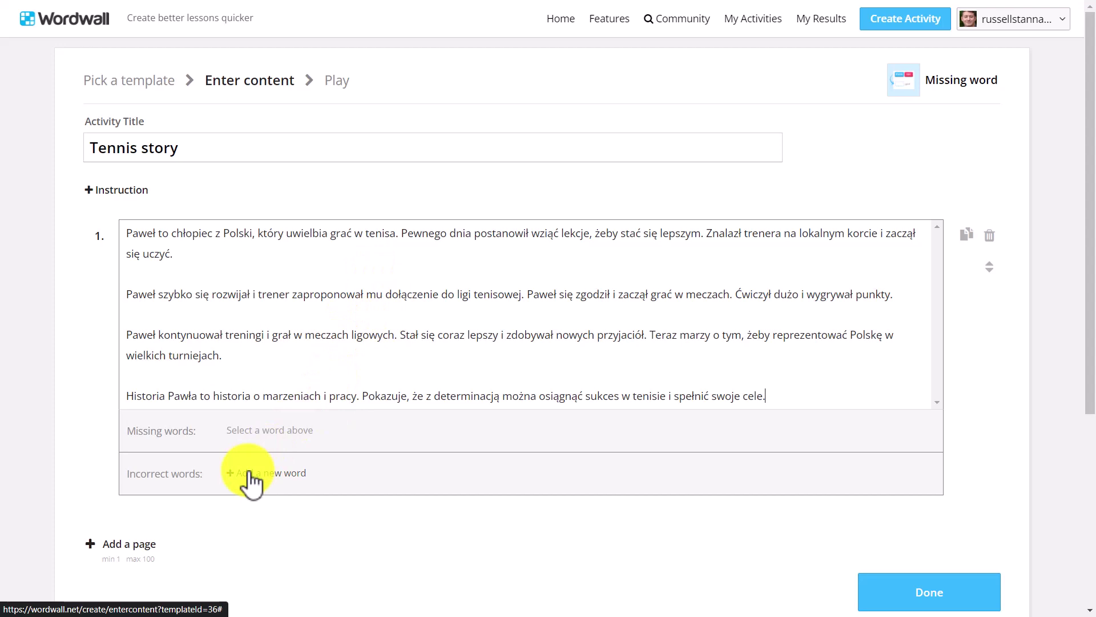
# Turn trenera, ligi and wygrywał into missing words in the story.
pyautogui.click(765, 233)
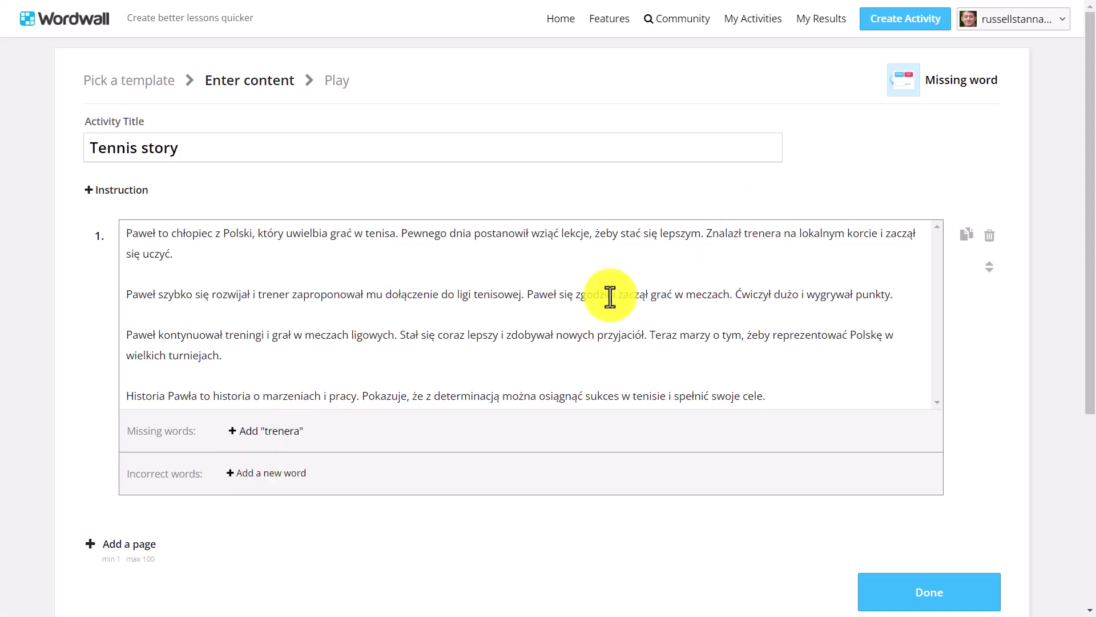
pyautogui.click(233, 433)
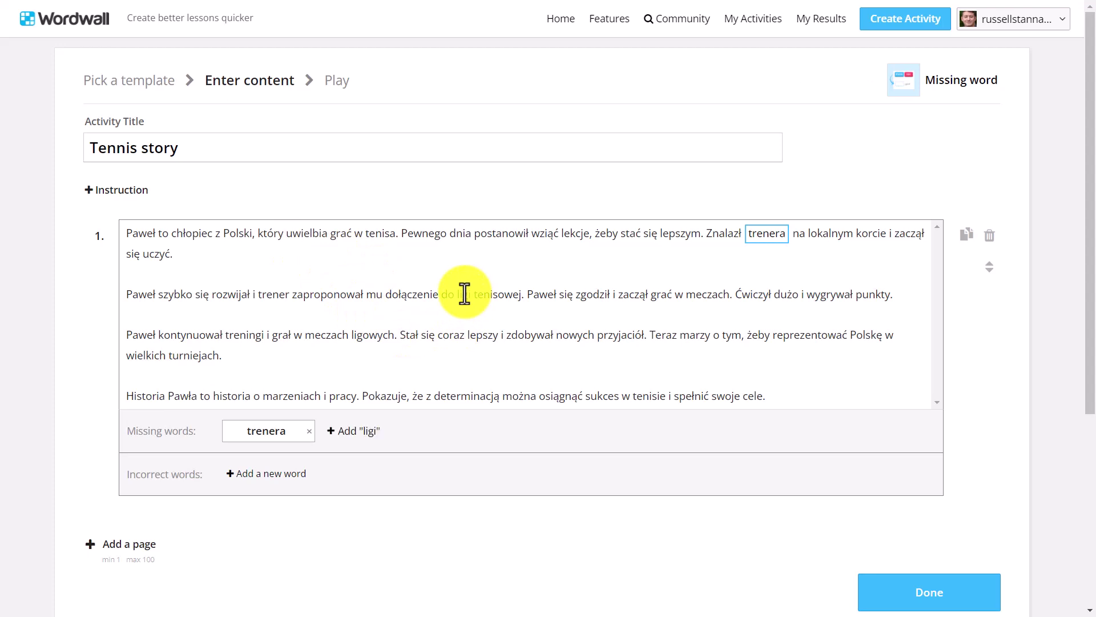
pyautogui.click(334, 432)
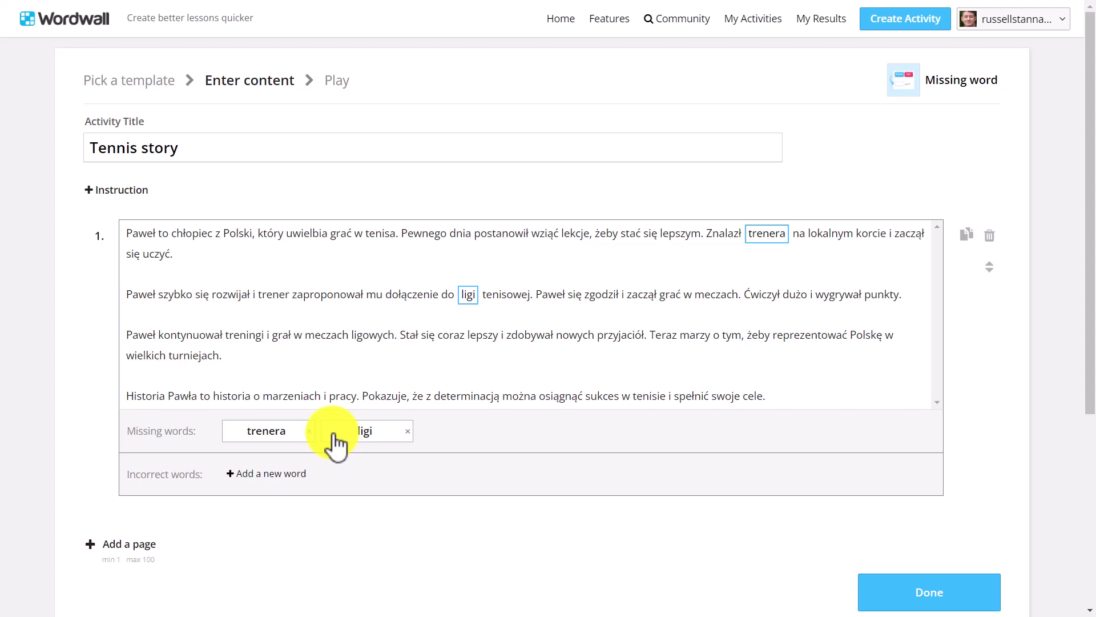
pyautogui.doubleClick(837, 295)
pyautogui.click(839, 295)
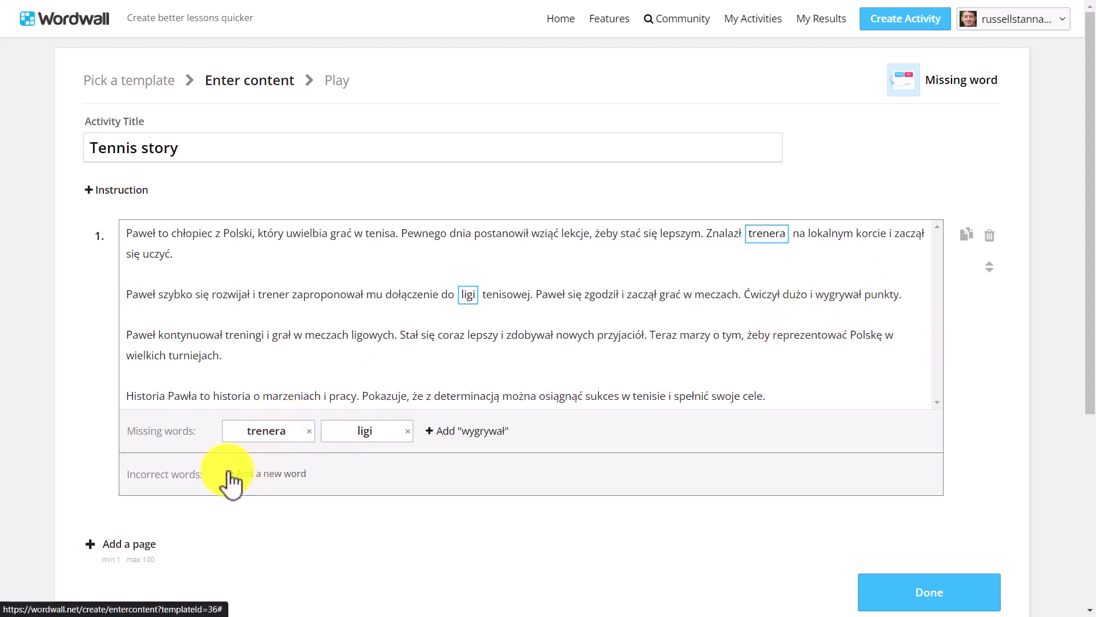
pyautogui.click(434, 431)
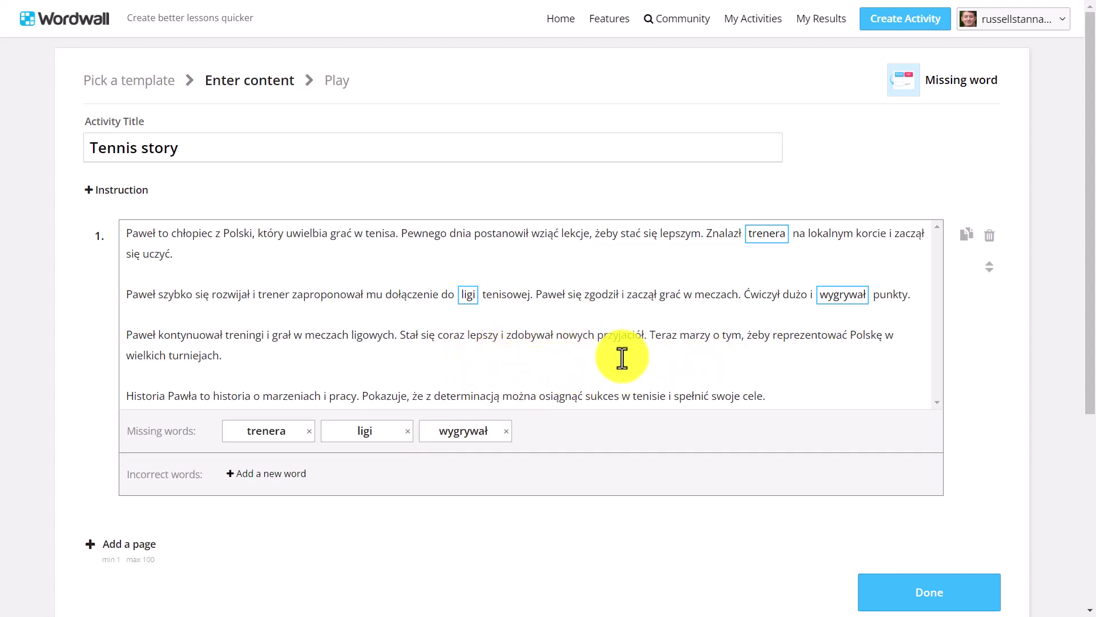
# Also blank out reprezentować and osiągnąć, then save the activity.
pyautogui.doubleClick(798, 336)
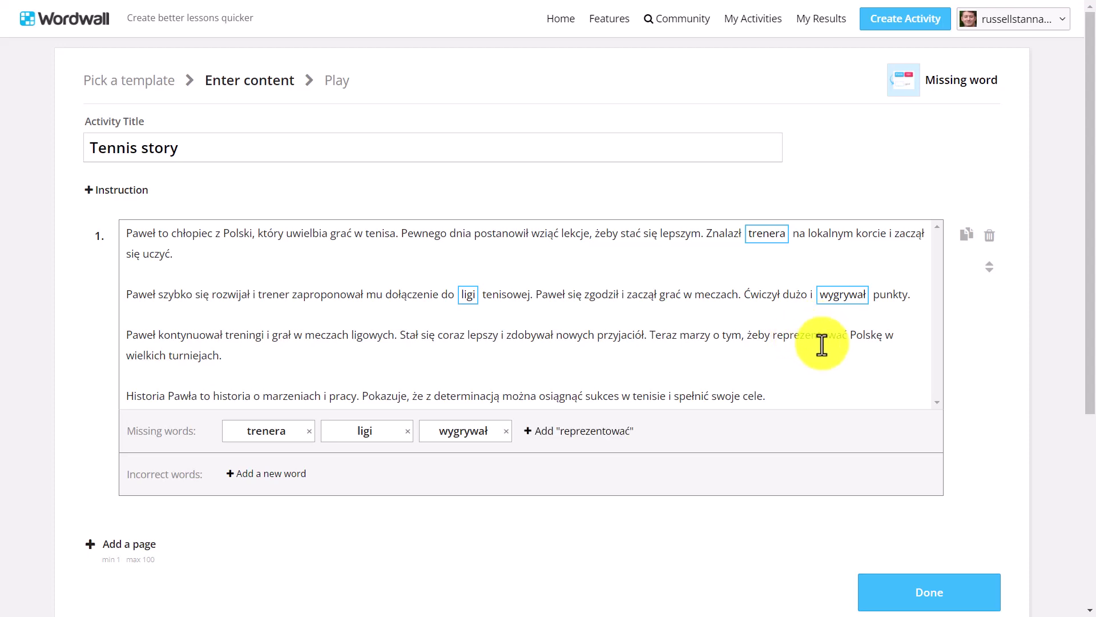
pyautogui.click(532, 435)
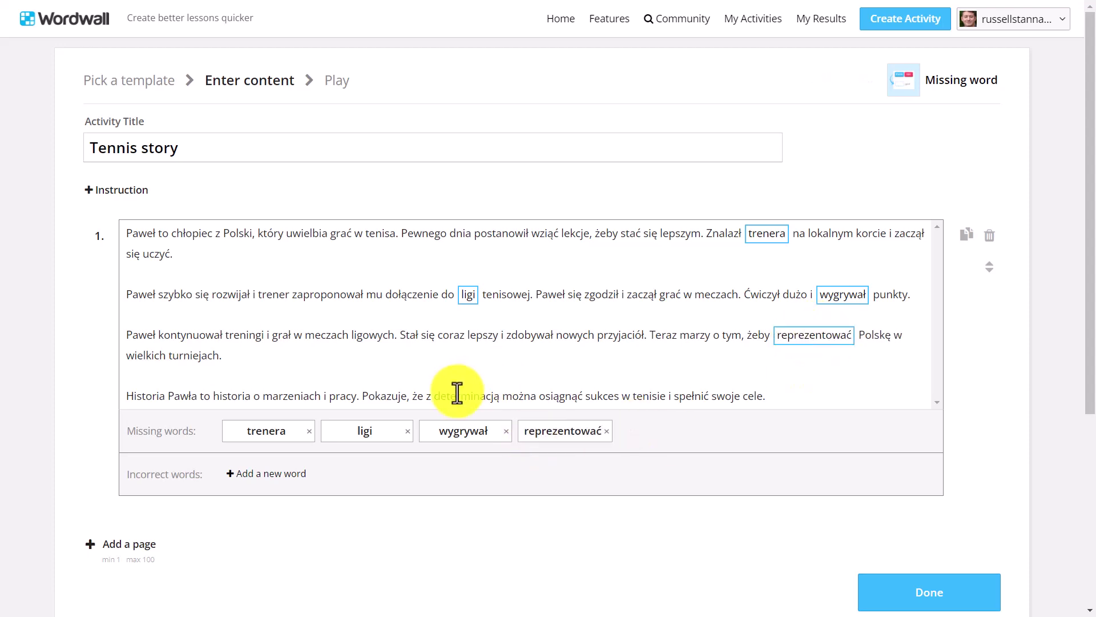
pyautogui.doubleClick(565, 395)
pyautogui.click(616, 432)
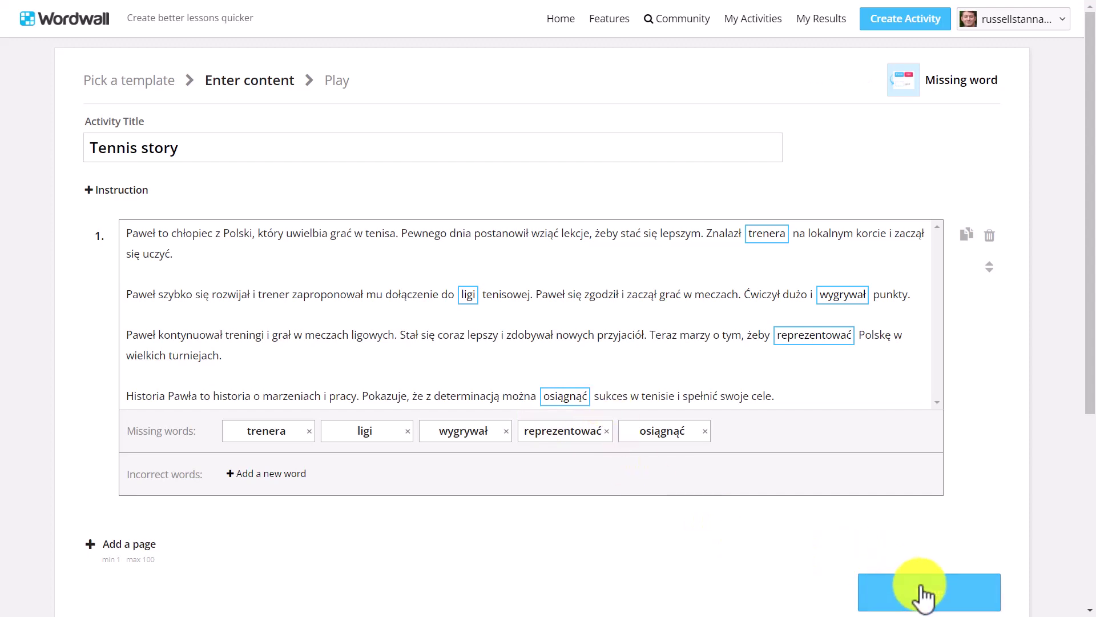
pyautogui.click(940, 594)
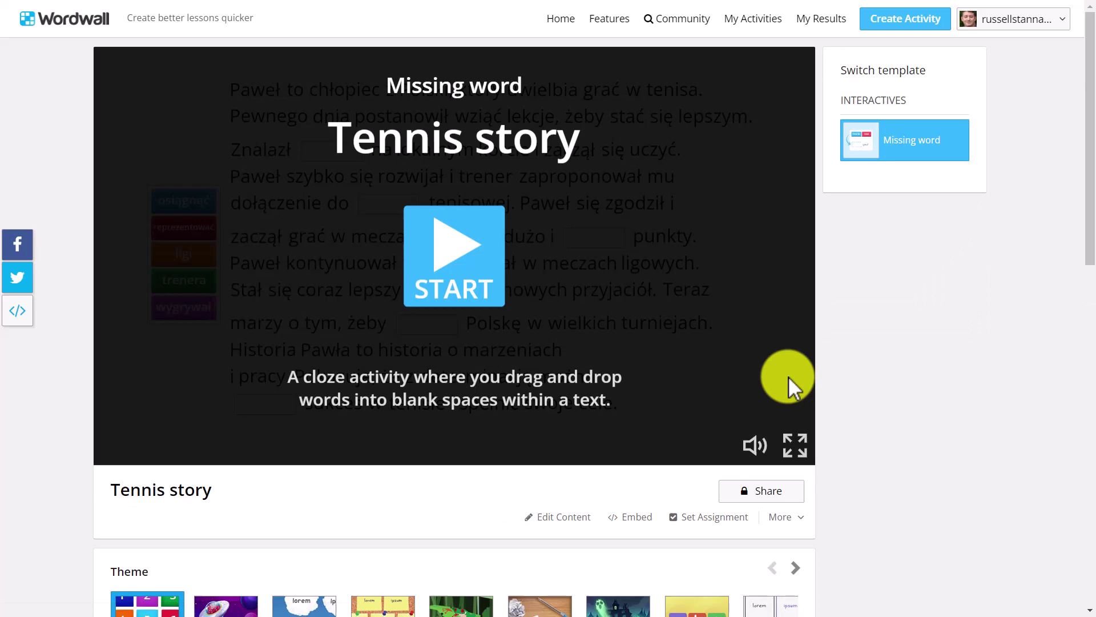
# Play Tennis story full screen, drop osiągnąć, trenera and ligi into their blanks, and submit.
pyautogui.click(454, 254)
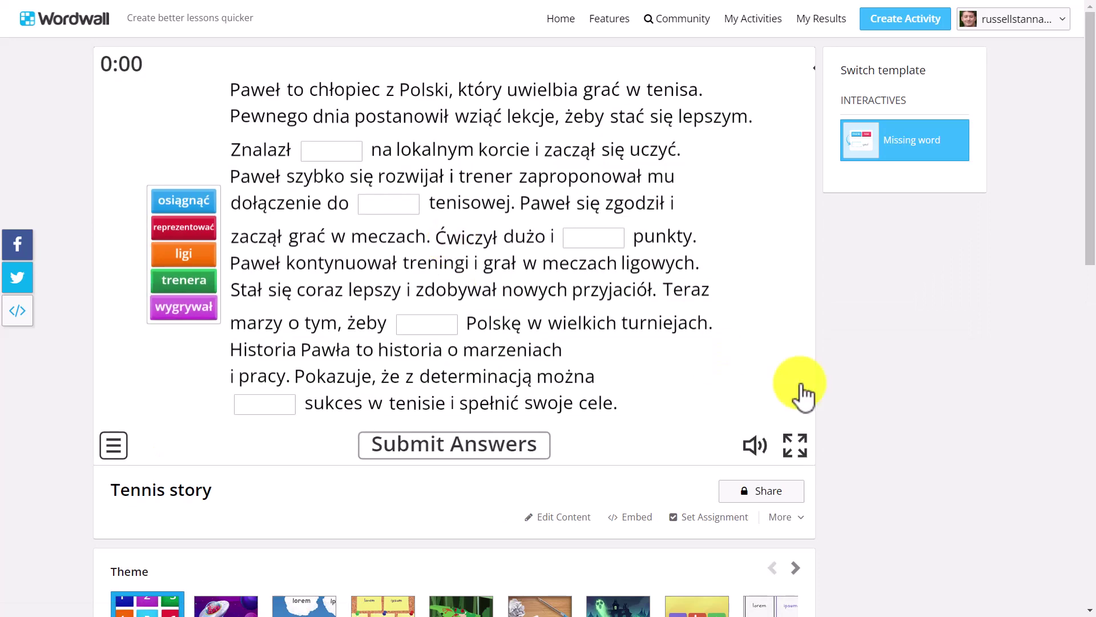
pyautogui.click(794, 445)
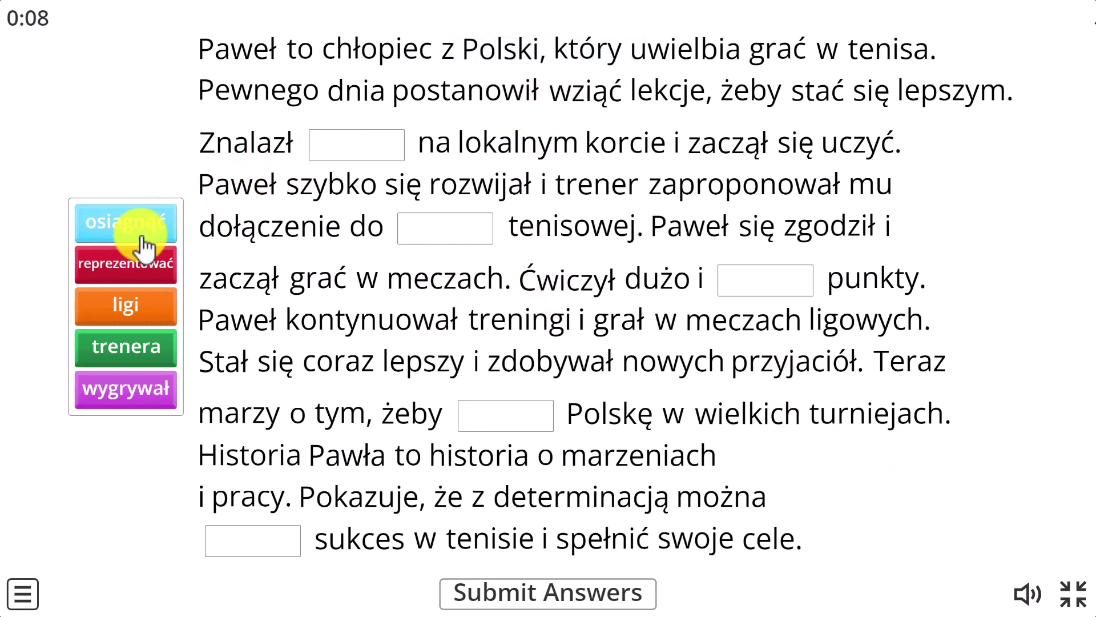
pyautogui.moveTo(114, 229); pyautogui.dragTo(249, 558)
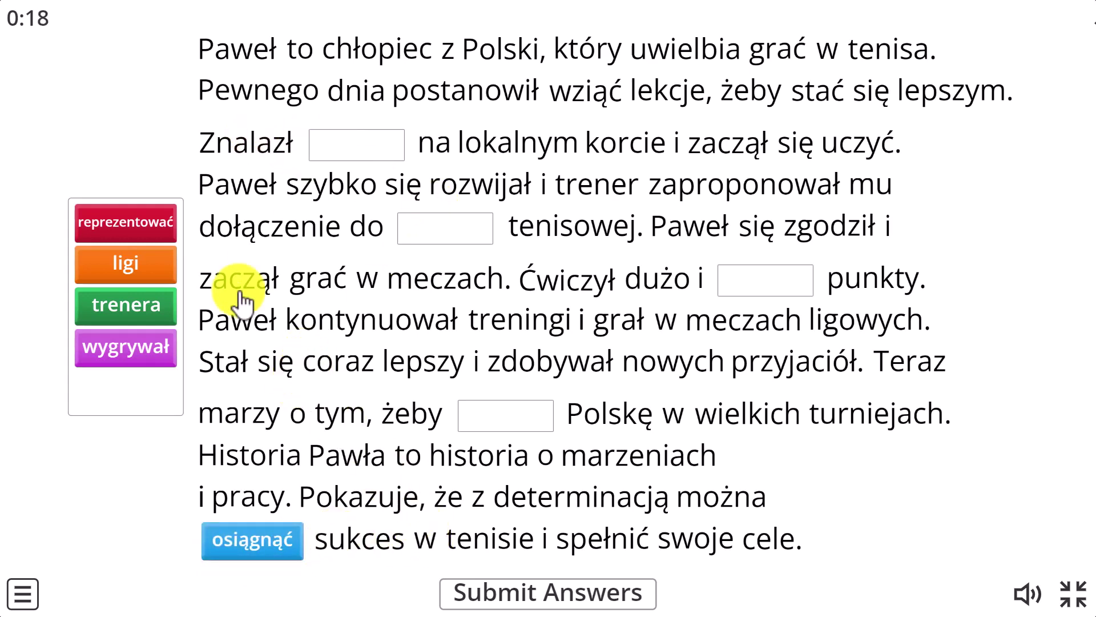
pyautogui.moveTo(139, 310); pyautogui.dragTo(357, 149)
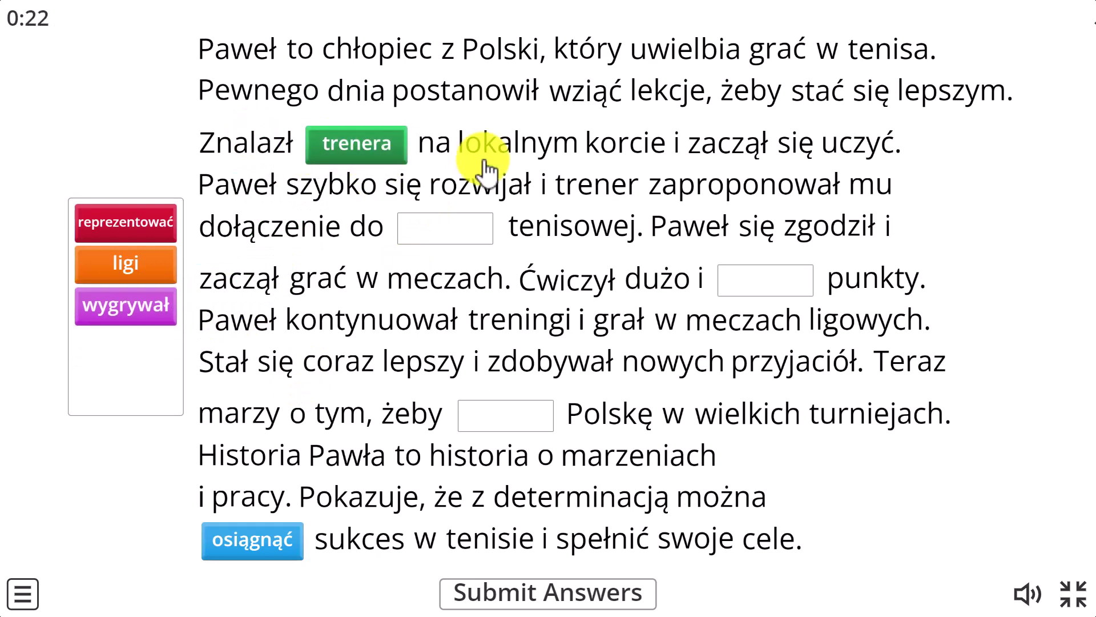
pyautogui.moveTo(166, 264); pyautogui.dragTo(463, 245)
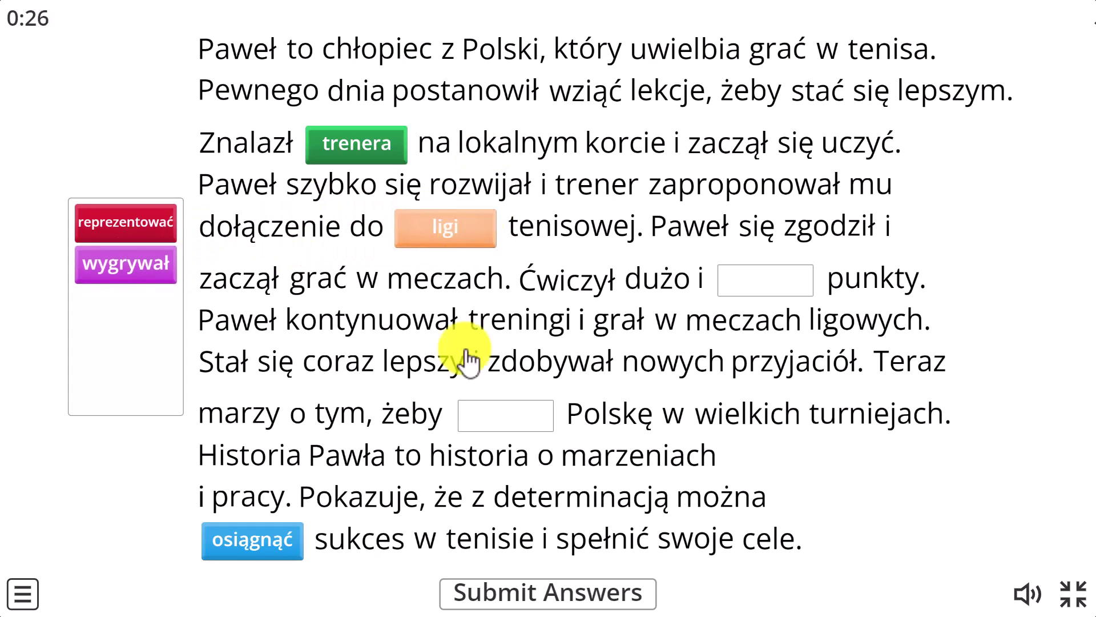
pyautogui.click(583, 595)
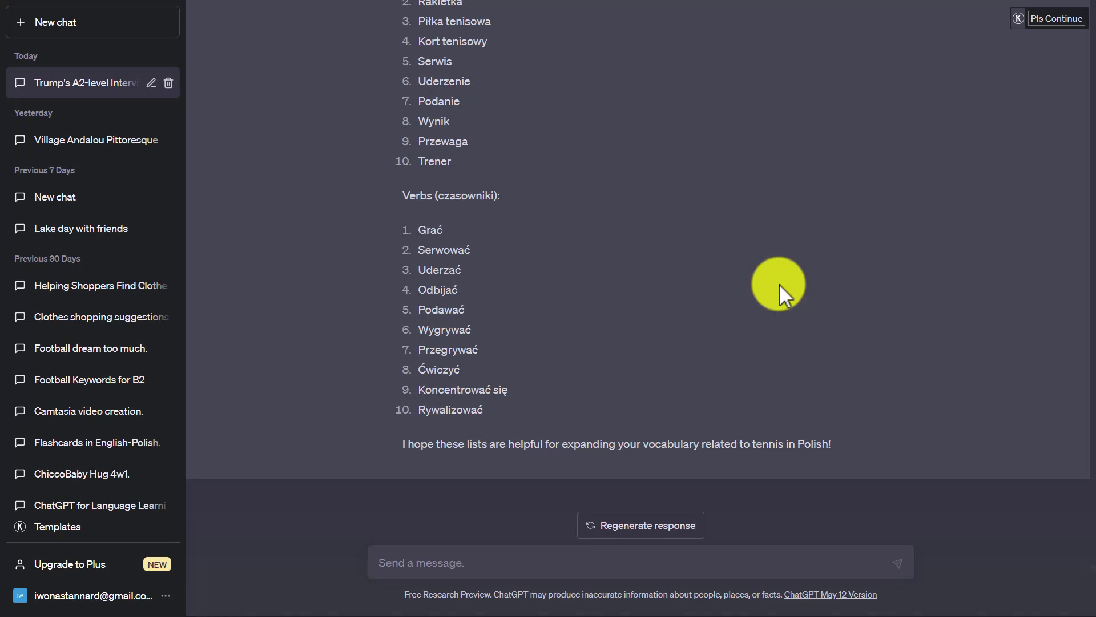
# Copy ChatGPT's ten Polish tennis nouns, Tenis through Trener, then return to the Wordwall home page.
pyautogui.scroll(2, 778, 283)
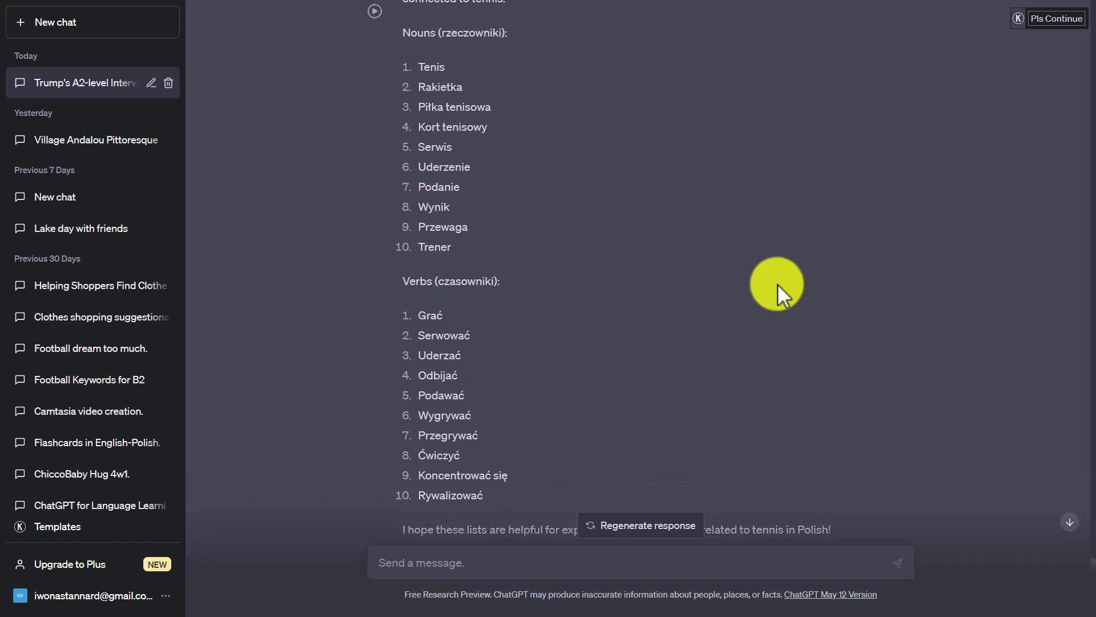
pyautogui.scroll(3, 778, 283)
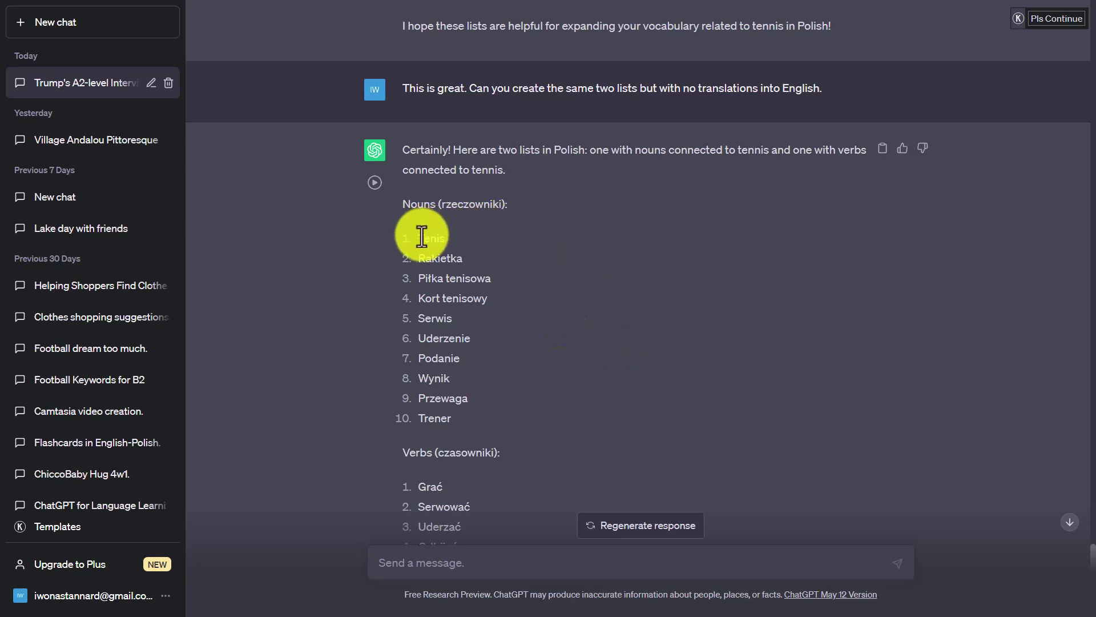
pyautogui.moveTo(421, 238); pyautogui.dragTo(487, 417)
pyautogui.rightClick(440, 311)
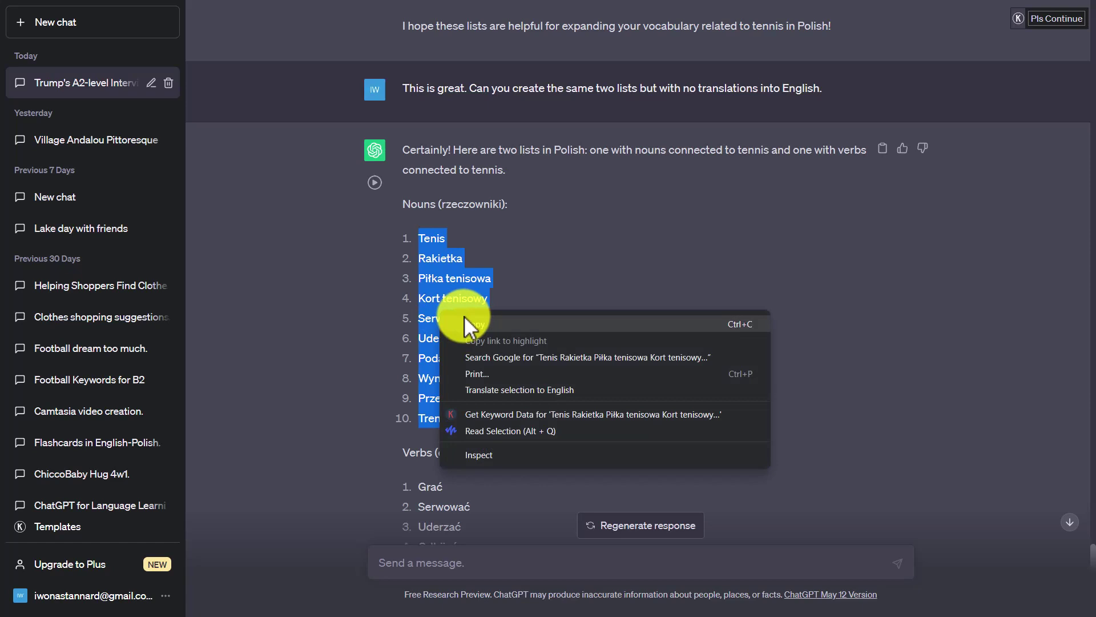
pyautogui.click(479, 325)
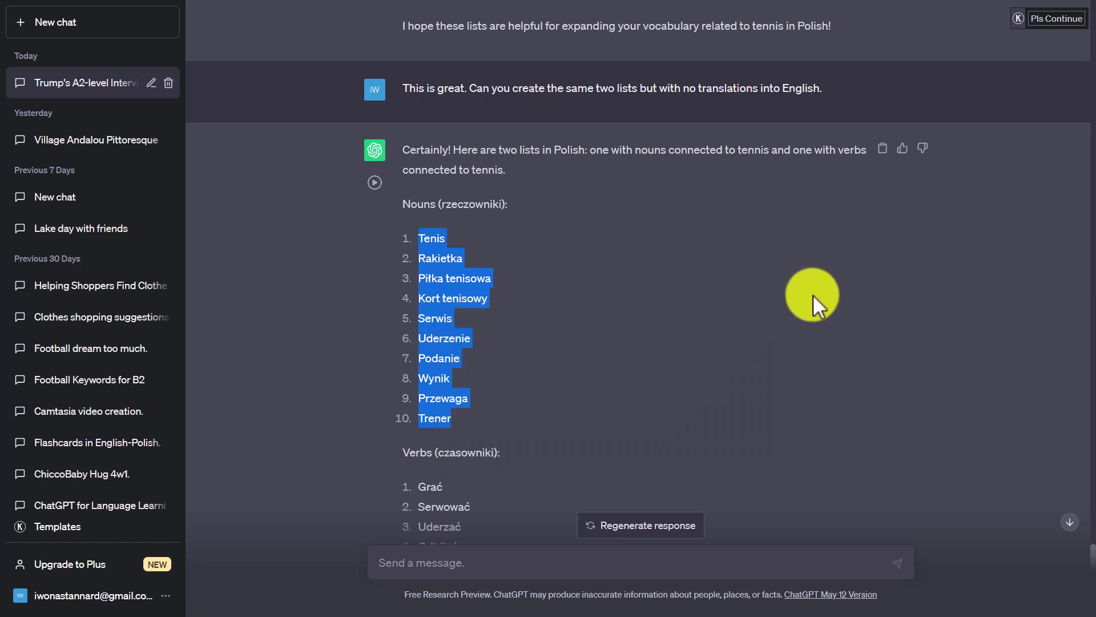
pyautogui.hotkey('ctrl', 'Tab')
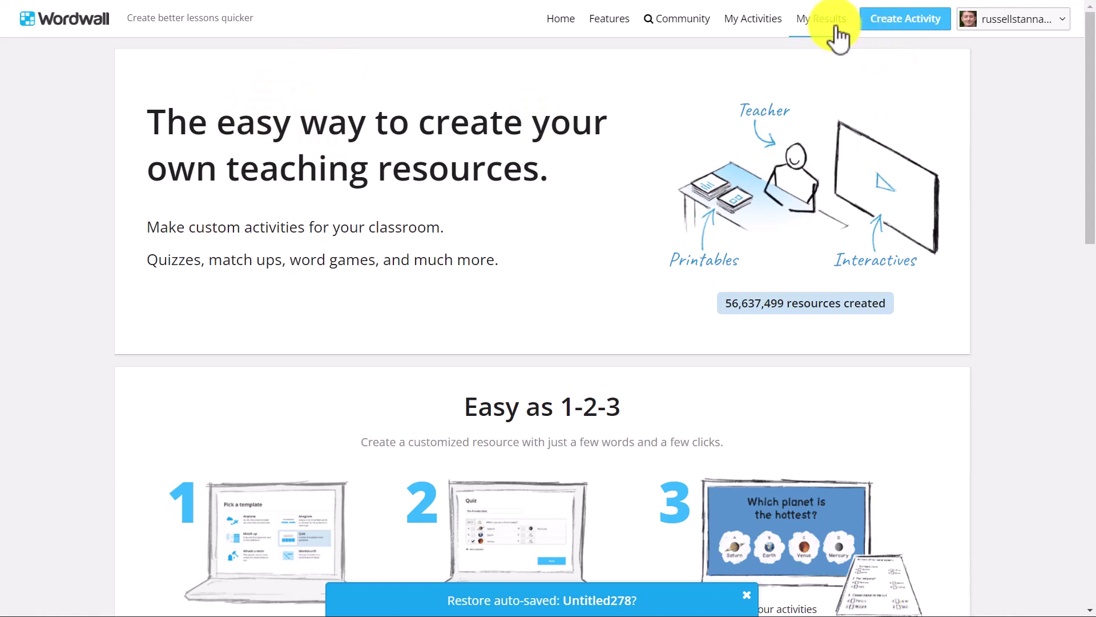
# Create a new Group sort activity with the ten tennis nouns pasted into Group 1.
pyautogui.click(901, 24)
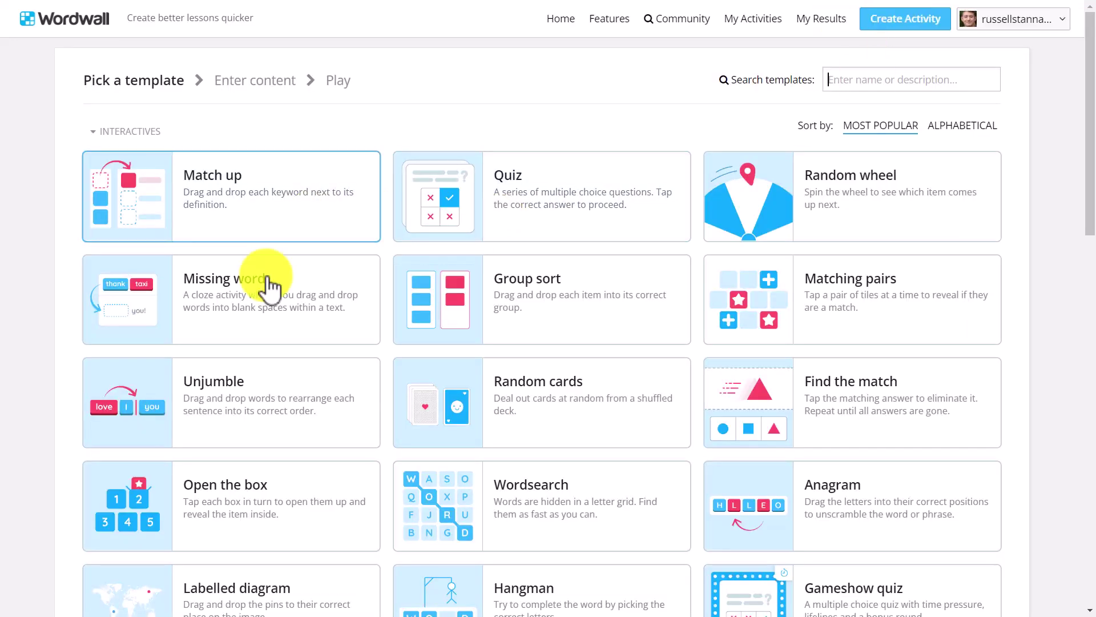
pyautogui.click(548, 294)
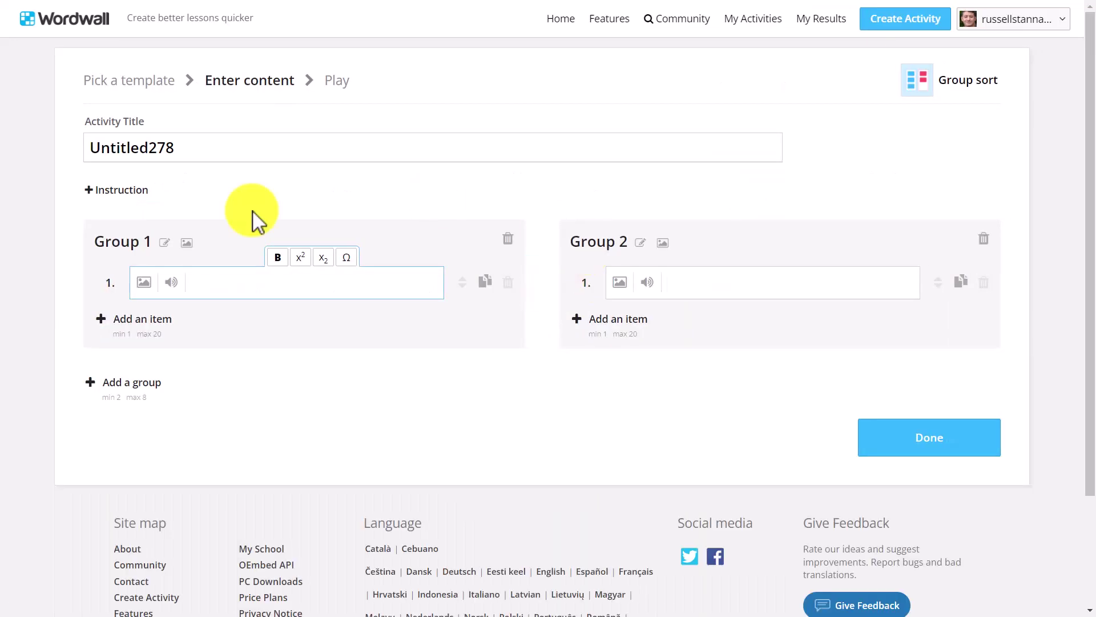
pyautogui.hotkey('ctrl', 'v')
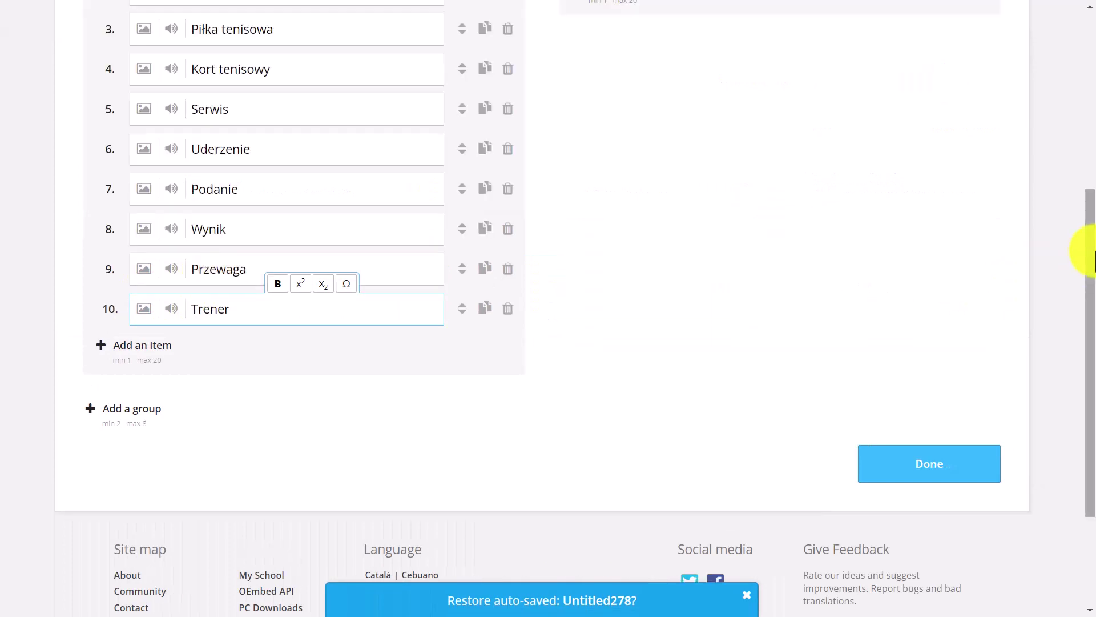
pyautogui.moveTo(1077, 245); pyautogui.dragTo(1077, 63)
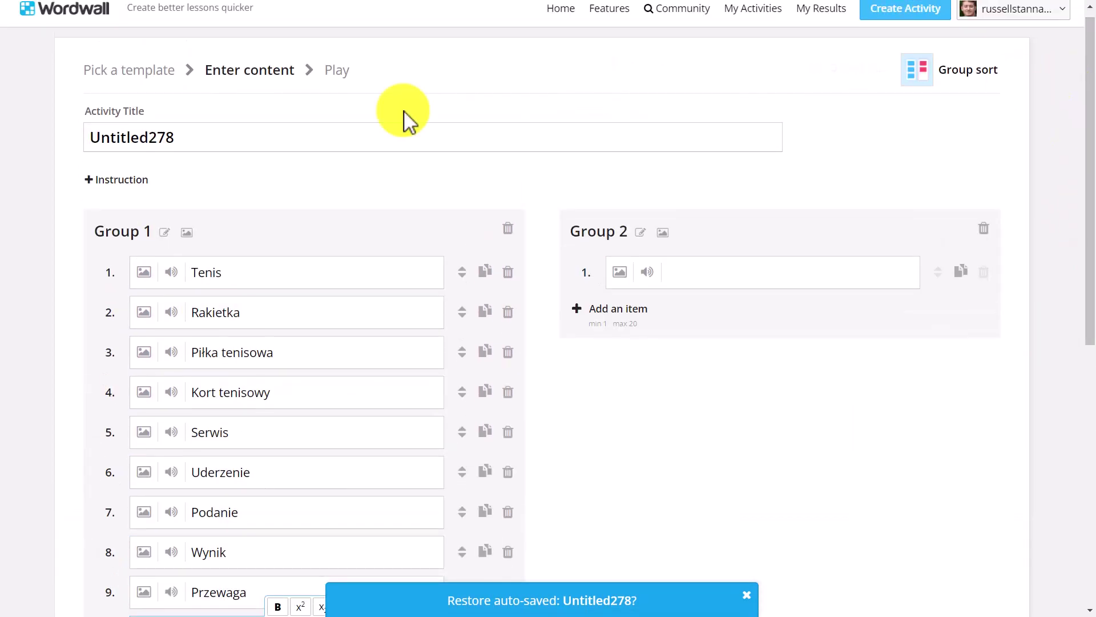
# Rename Group 1 to Nouns.
pyautogui.click(165, 232)
pyautogui.write('Te')
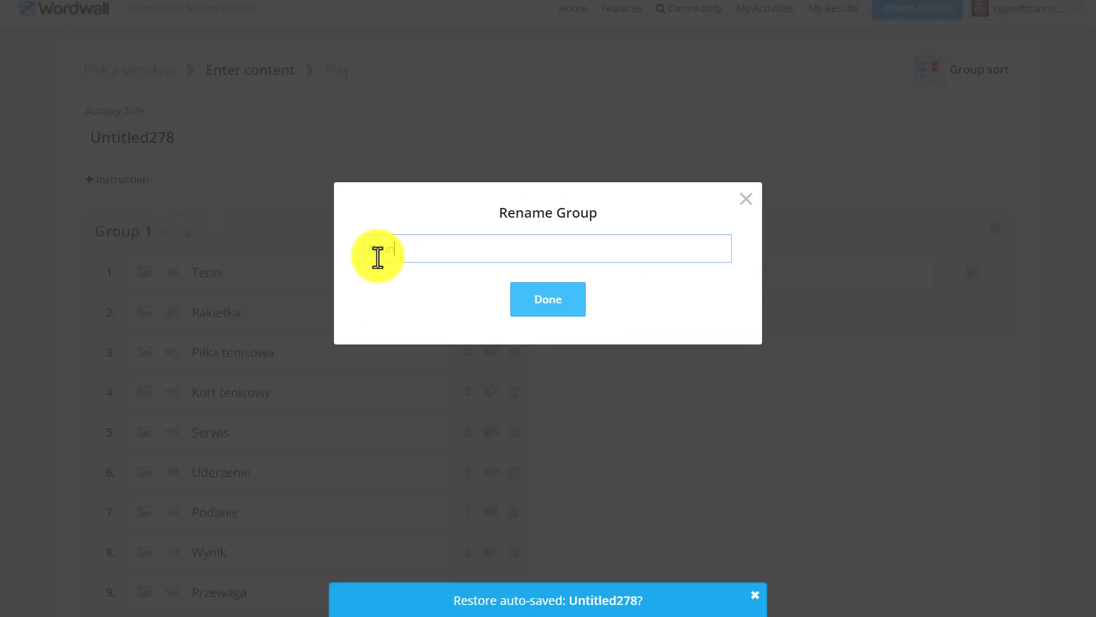
pyautogui.click(547, 300)
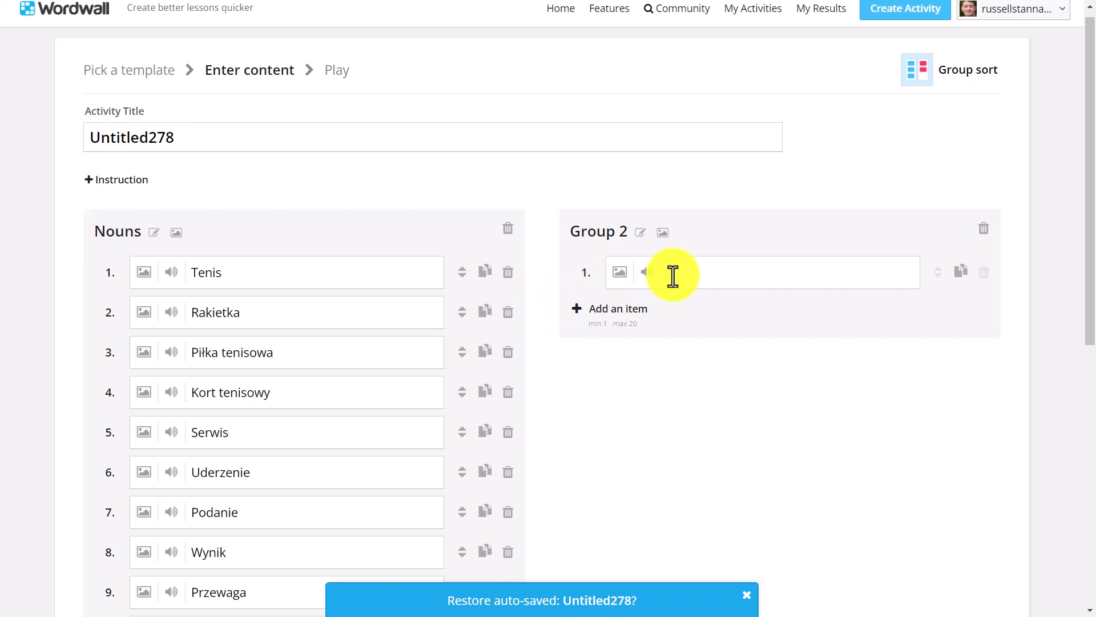
pyautogui.hotkey('alt', 'Tab')
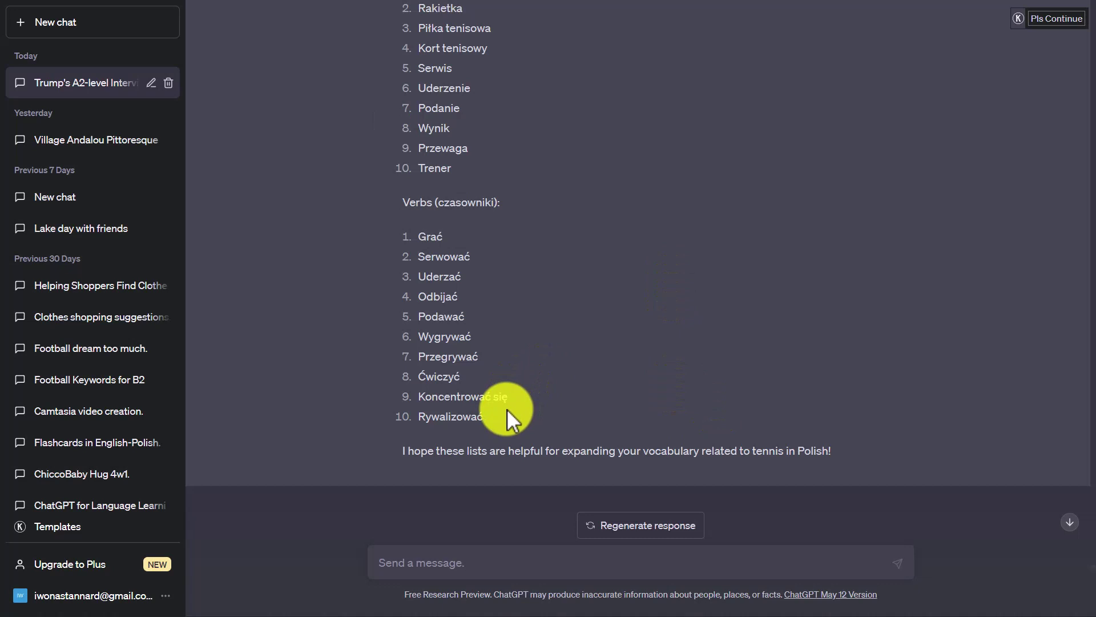
# Copy the ten Polish verbs, Grać through Rywalizować, from the Verbs (czasowniki) list.
pyautogui.moveTo(507, 409); pyautogui.dragTo(430, 252)
pyautogui.rightClick(436, 263)
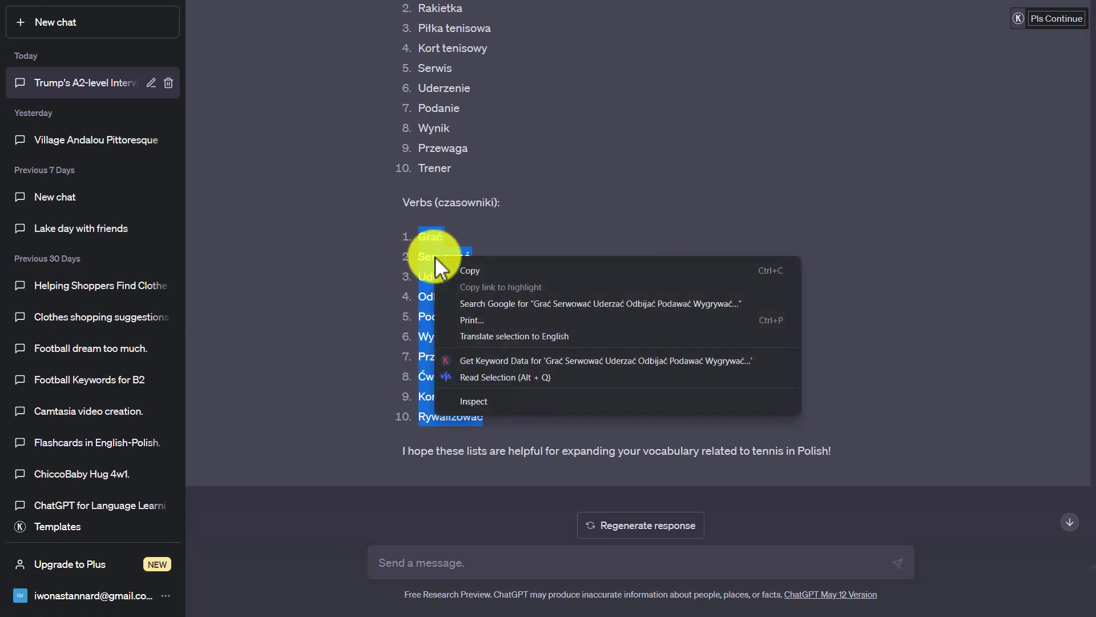
pyautogui.click(477, 277)
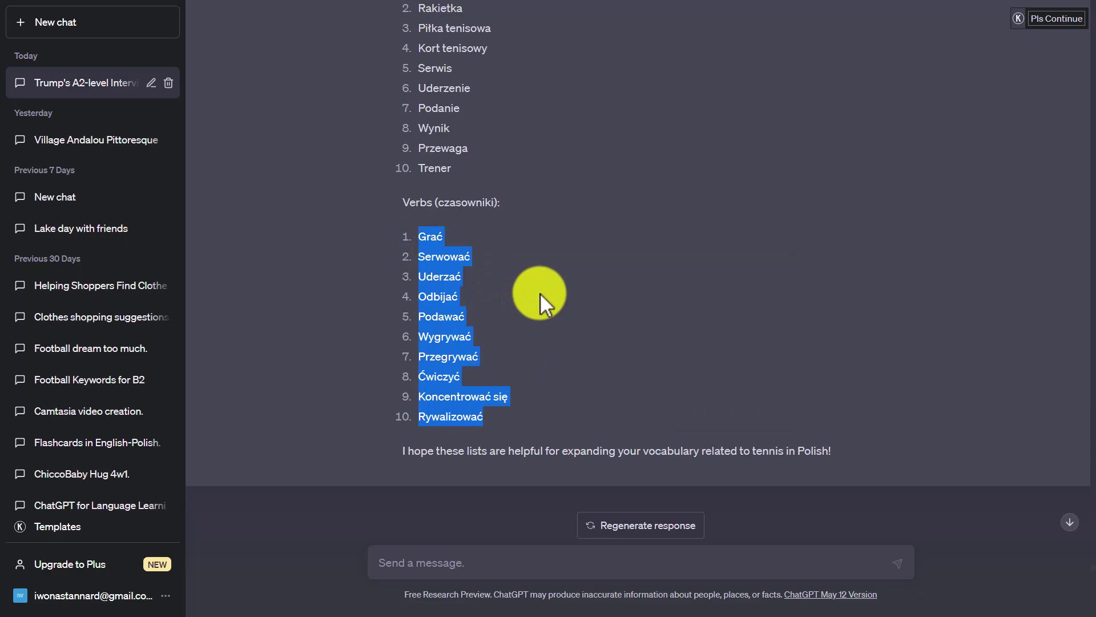
# Paste the ten tennis verbs into the Group sort's second group.
pyautogui.hotkey('alt', 'Tab')
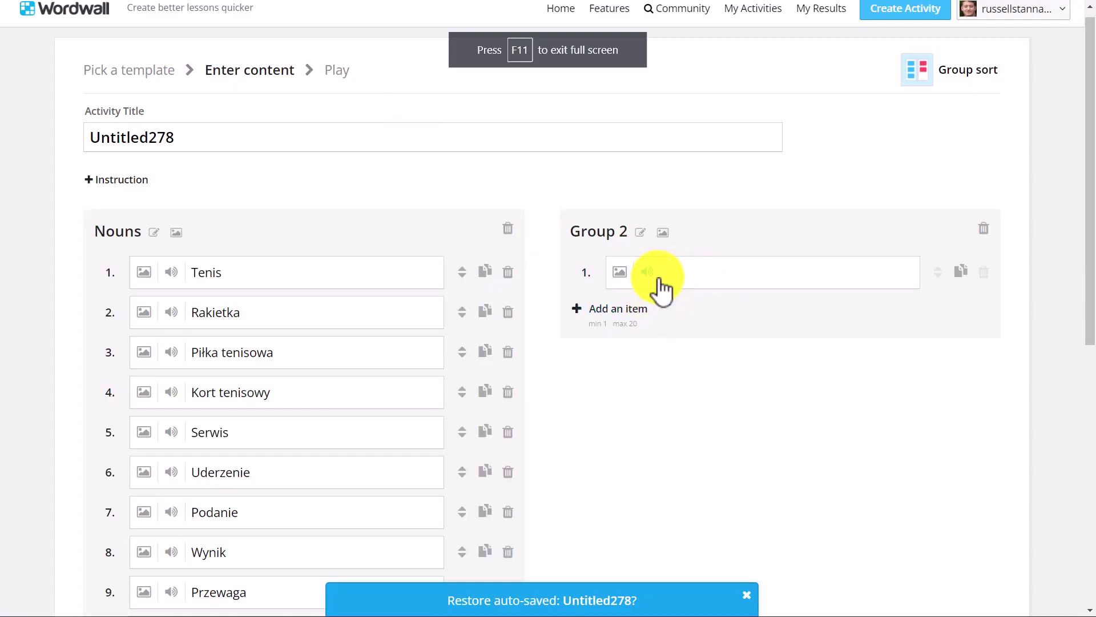
pyautogui.click(685, 274)
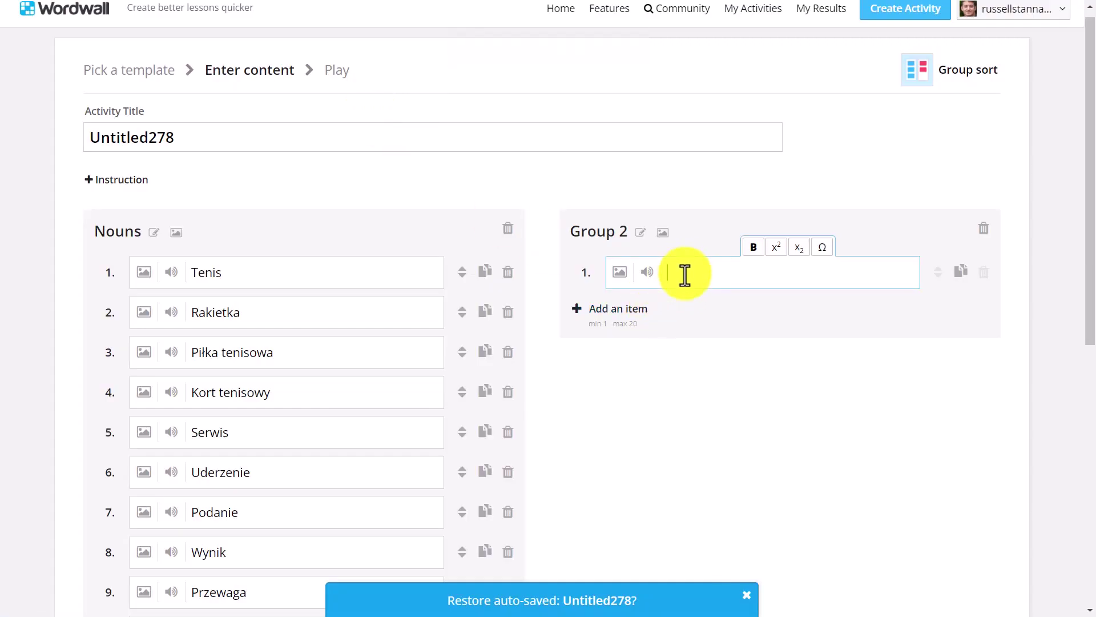
pyautogui.hotkey('ctrl', 'v')
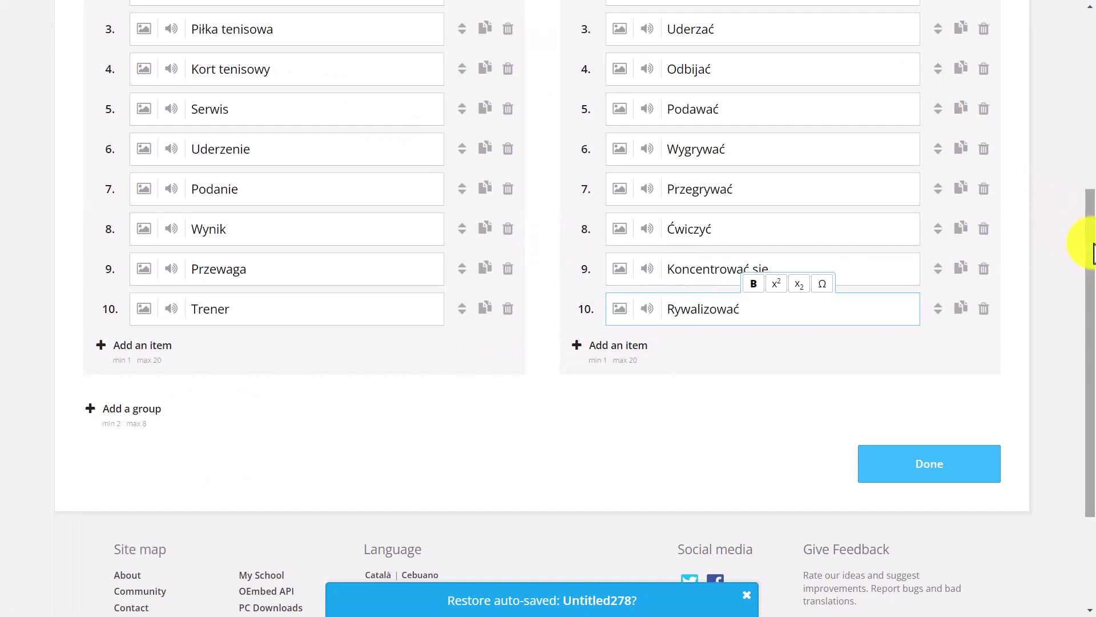
pyautogui.moveTo(1079, 244); pyautogui.dragTo(1069, 102)
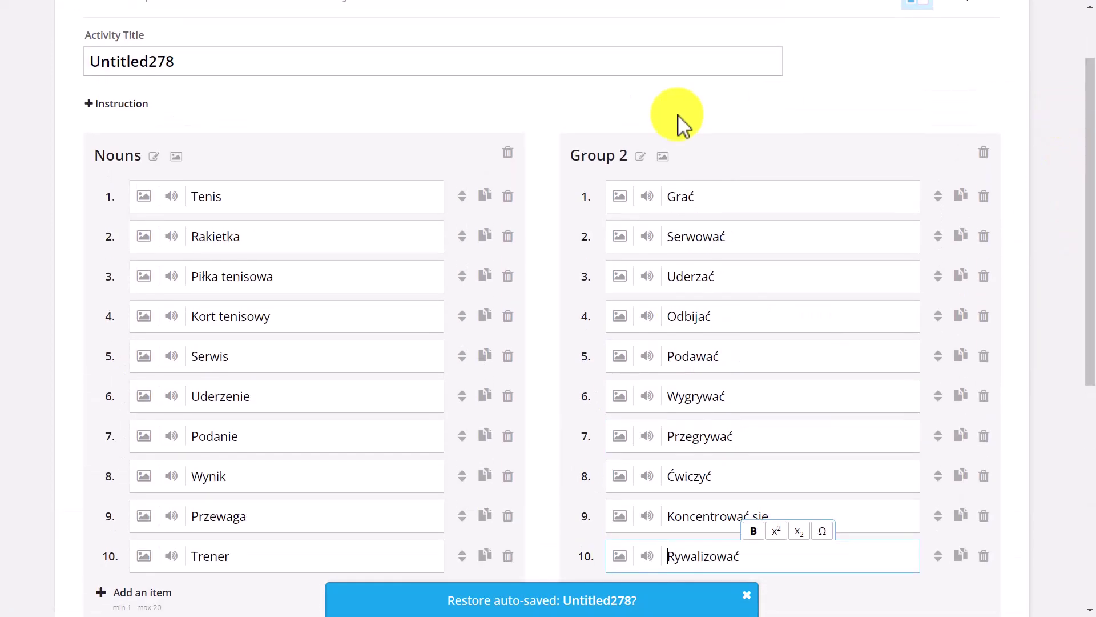
# Name the second group Verbs and save the Group sort activity.
pyautogui.click(640, 157)
pyautogui.write('Verbs')
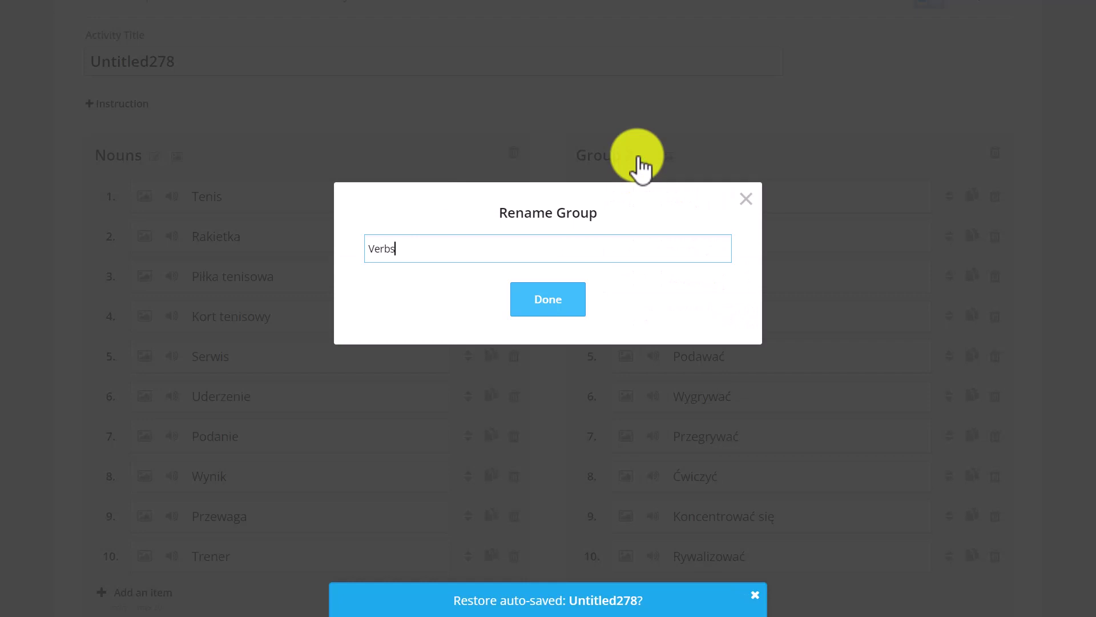
pyautogui.click(550, 305)
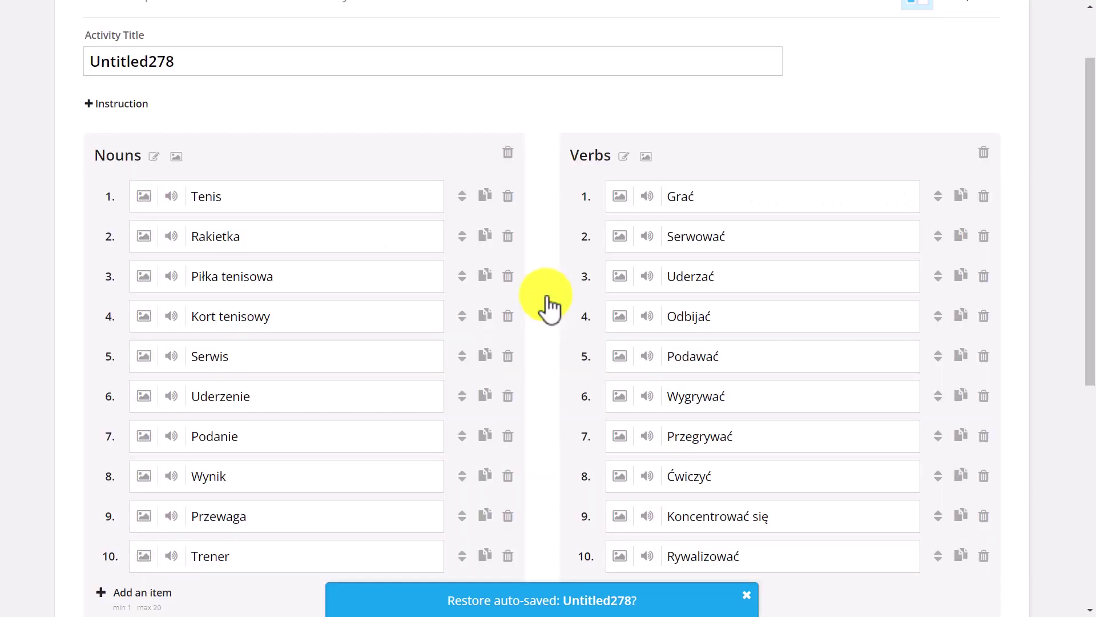
pyautogui.moveTo(1091, 311); pyautogui.dragTo(1090, 367)
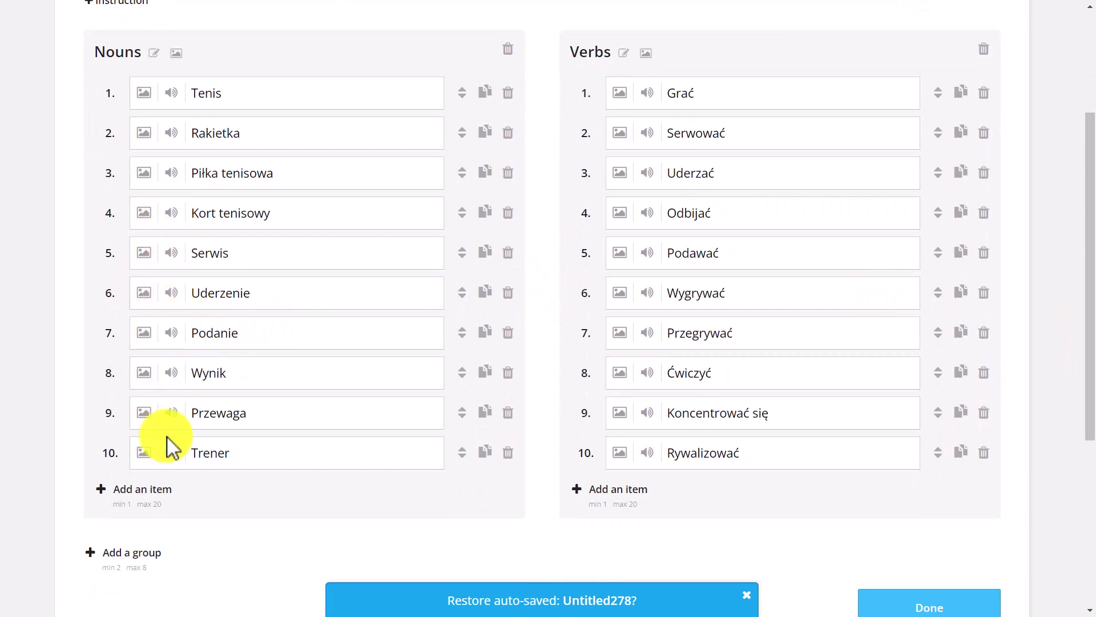
pyautogui.click(928, 605)
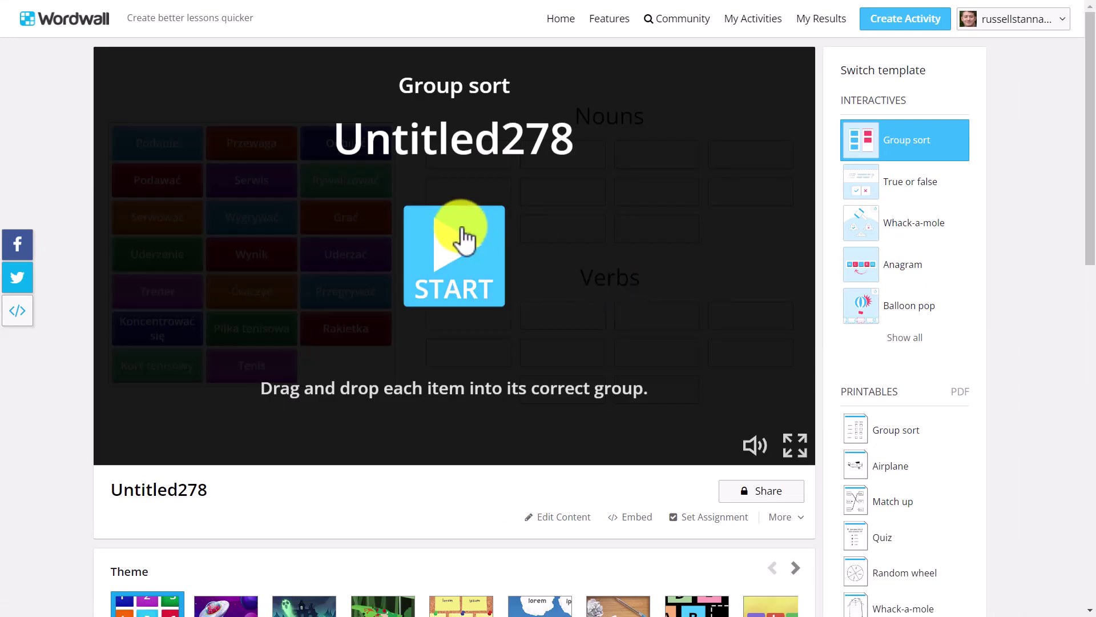
# Start playing the Nouns/Verbs Group sort game.
pyautogui.click(446, 244)
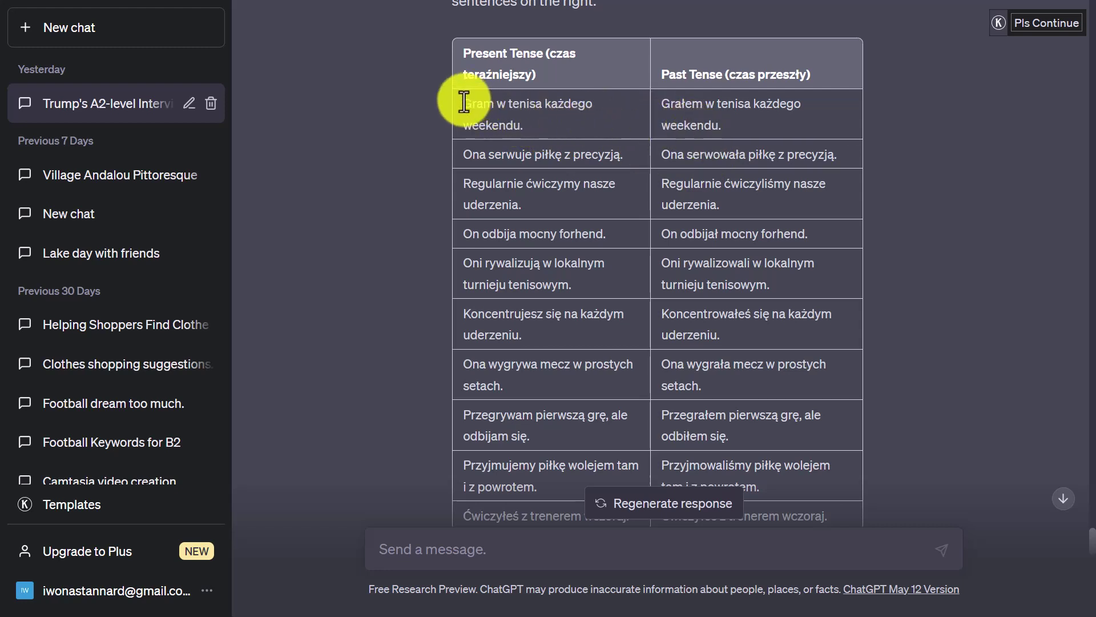
# Copy the whole table of present-tense tennis sentences and their past-tense versions.
pyautogui.moveTo(462, 101); pyautogui.dragTo(822, 501)
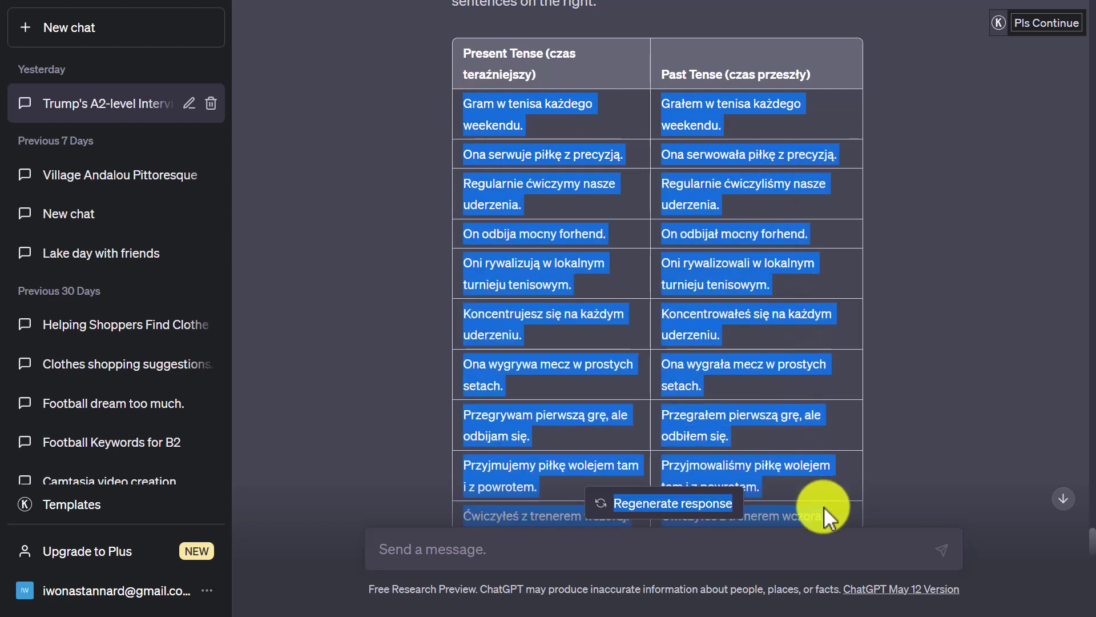
pyautogui.rightClick(683, 159)
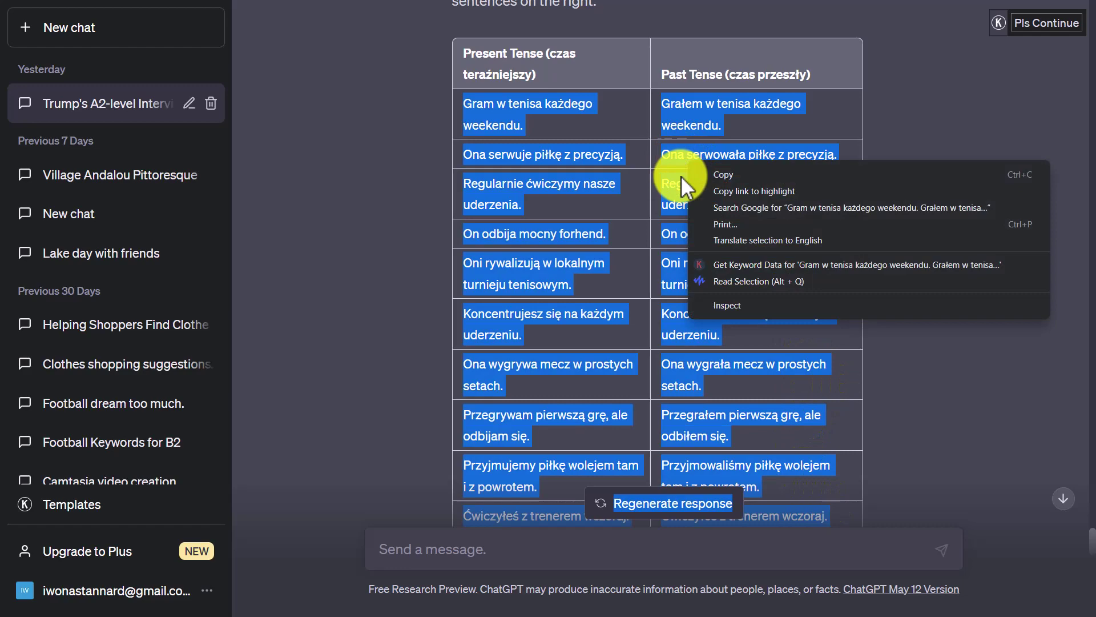
pyautogui.click(735, 174)
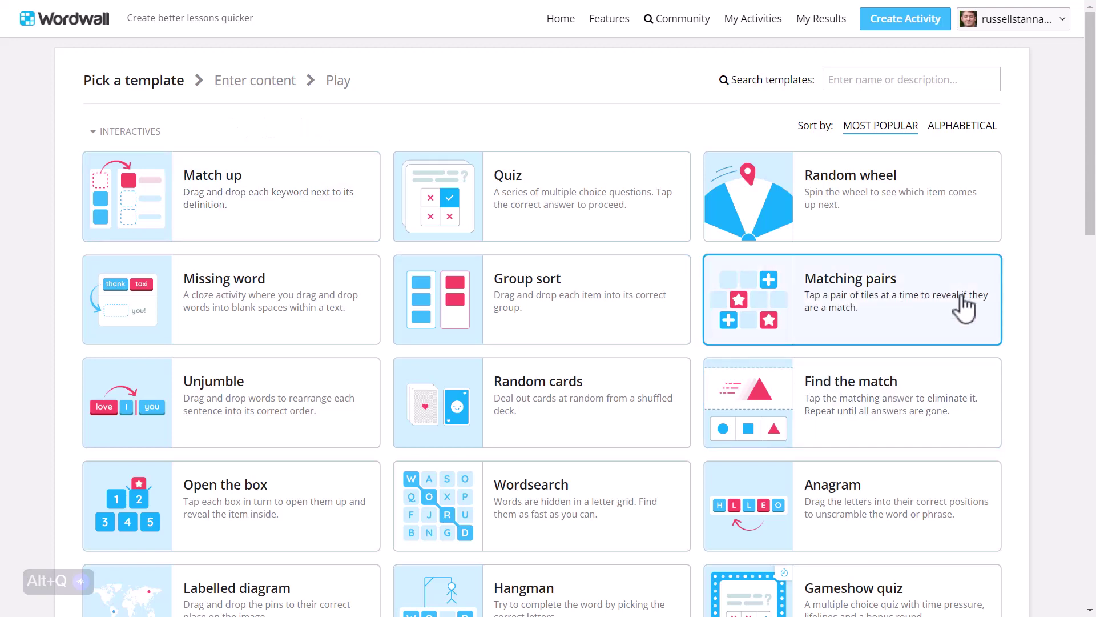
# Choose the Unscramble template, paste the ten present/past sentence pairs, and save the activity.
pyautogui.moveTo(1090, 215); pyautogui.dragTo(1092, 487)
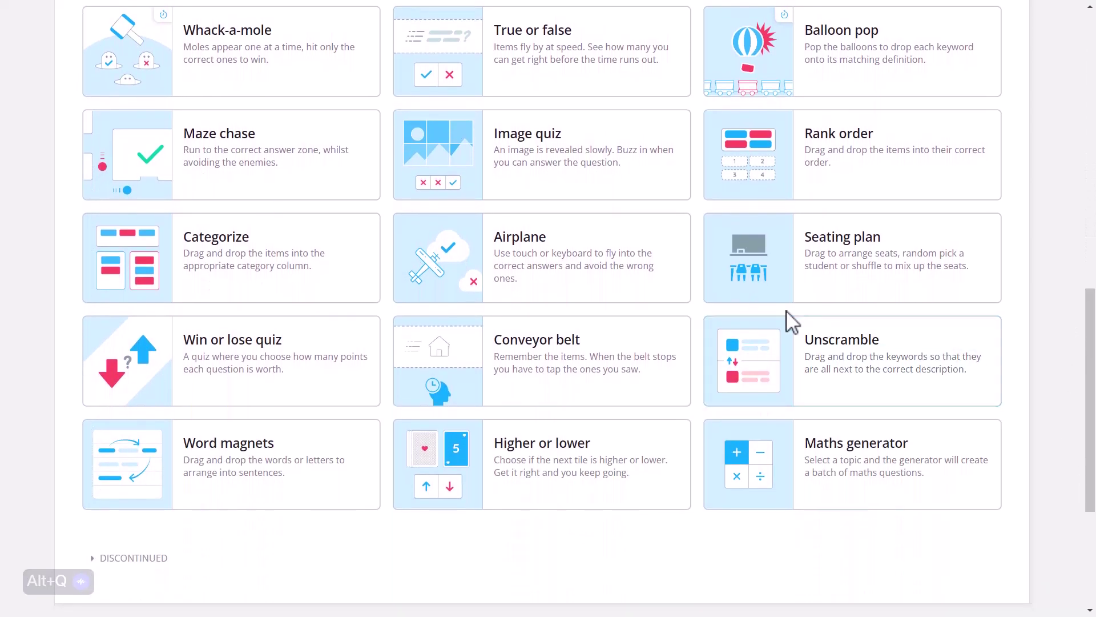
pyautogui.click(751, 371)
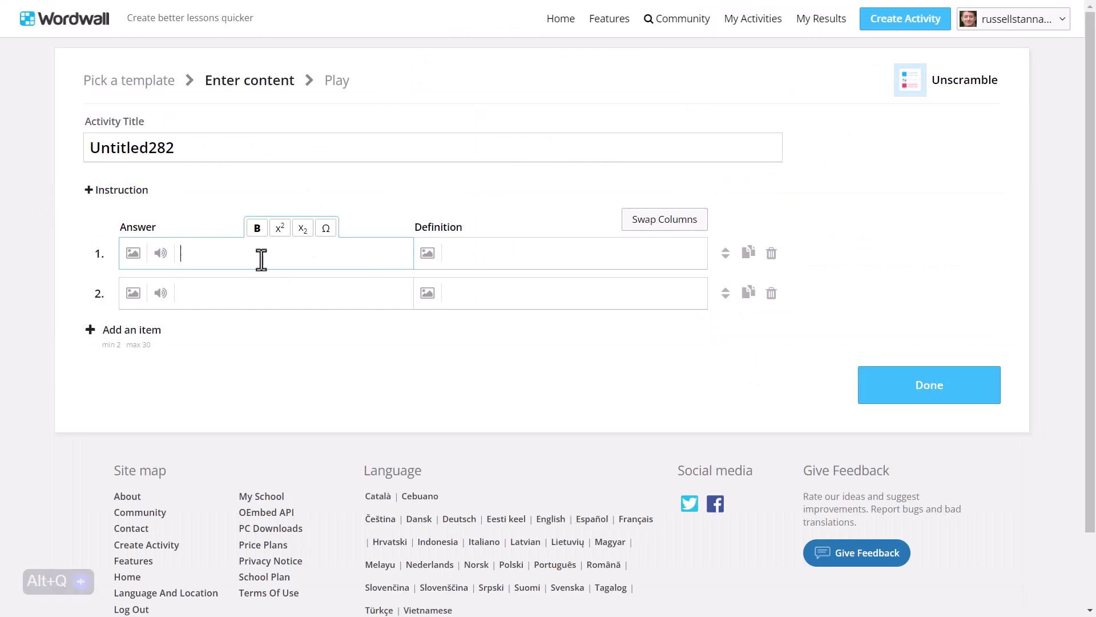
pyautogui.hotkey('ctrl', 'v')
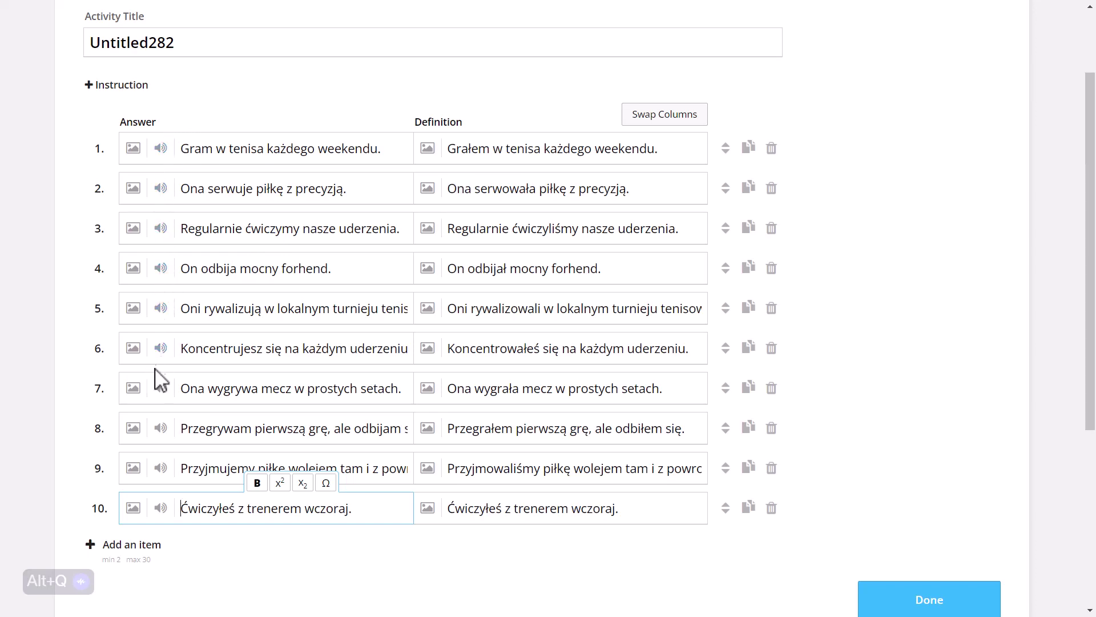
pyautogui.click(937, 602)
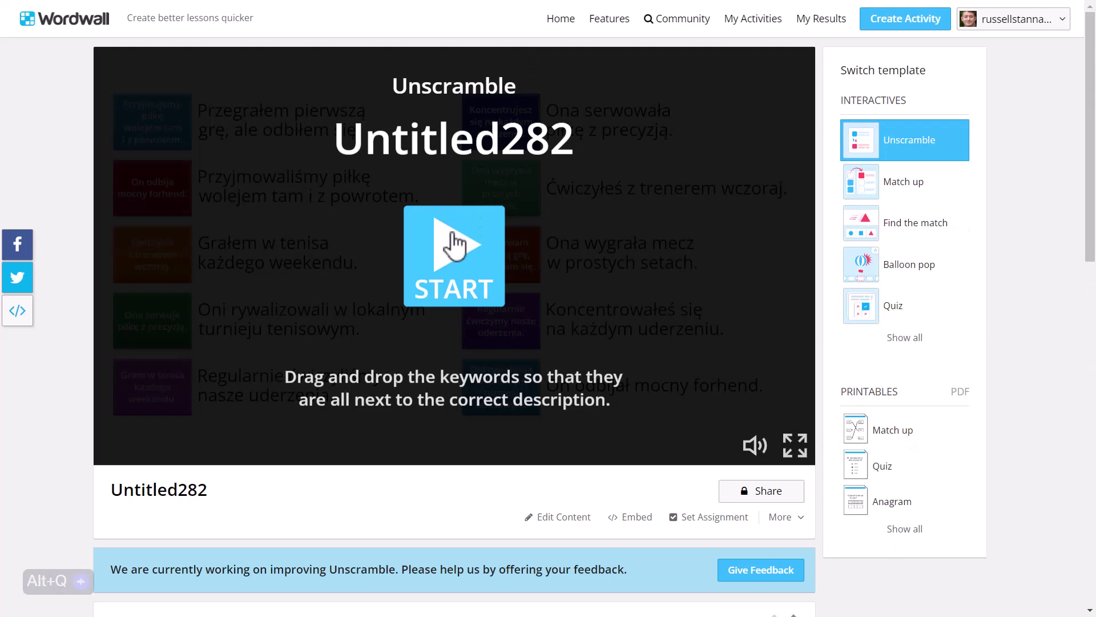
# Start the Unscramble game, place the Przegrywam tile beside its past-tense sentence, and go full screen.
pyautogui.click(449, 244)
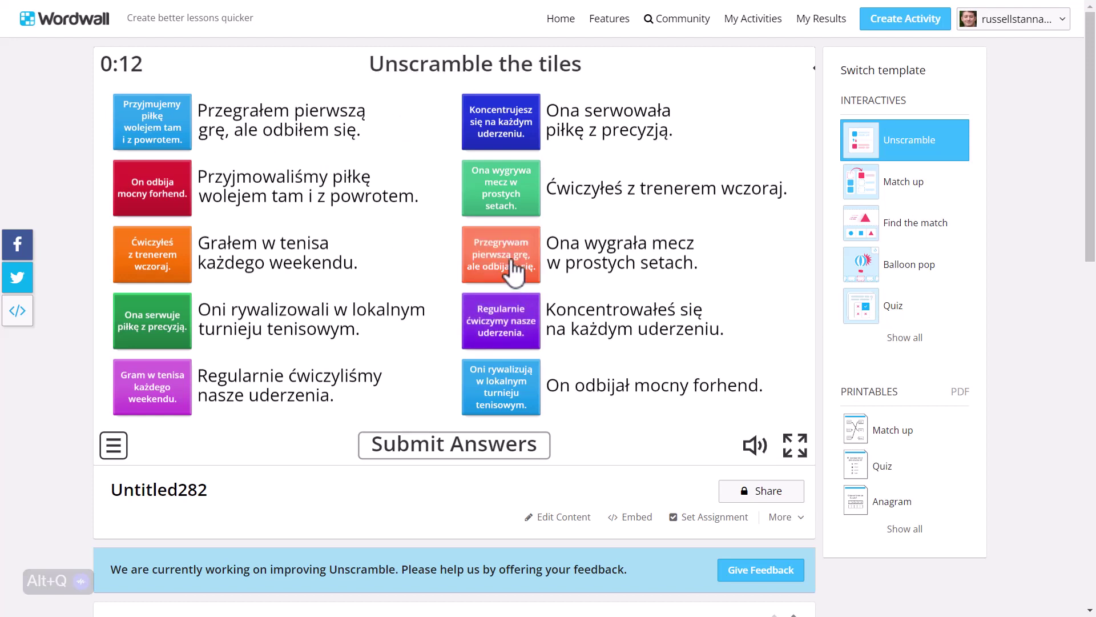
pyautogui.moveTo(517, 273); pyautogui.dragTo(161, 142)
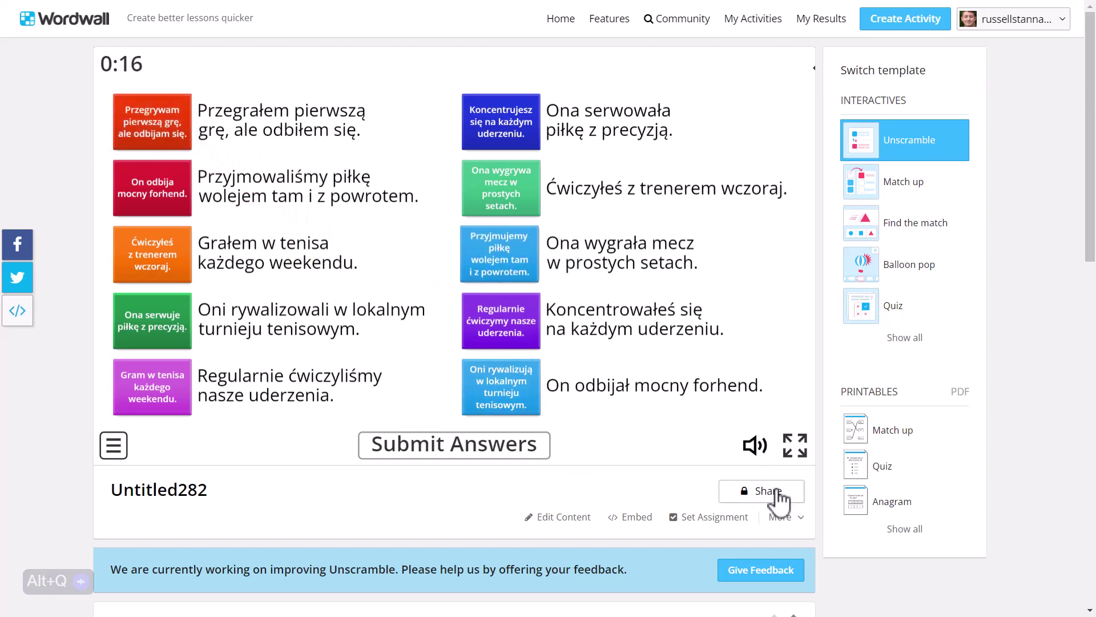
pyautogui.click(795, 448)
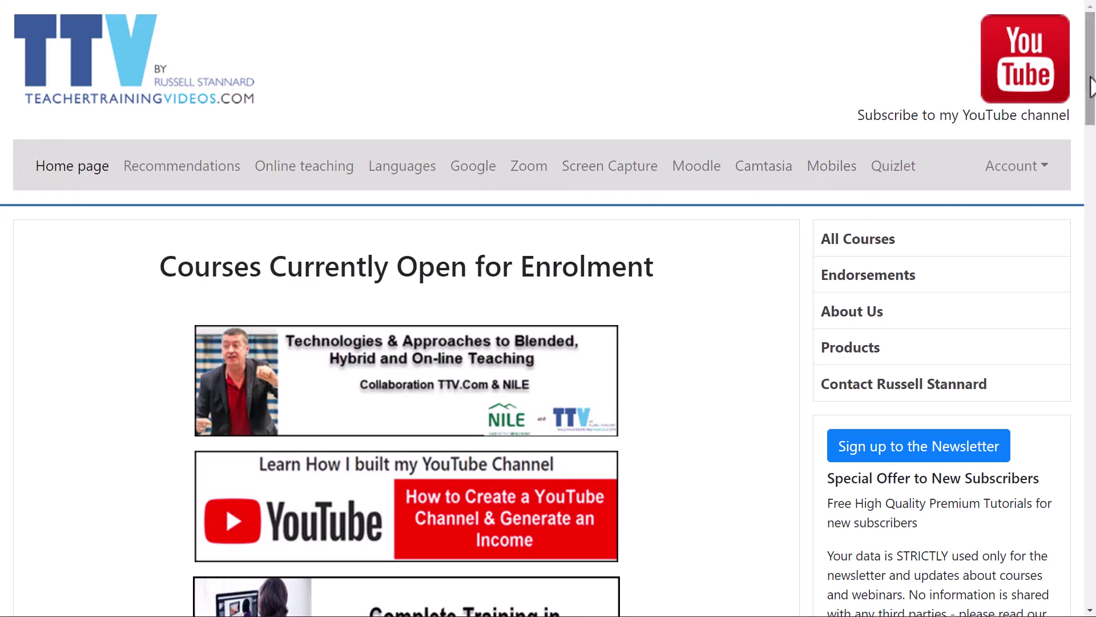
pyautogui.moveTo(1090, 50); pyautogui.dragTo(1086, 85)
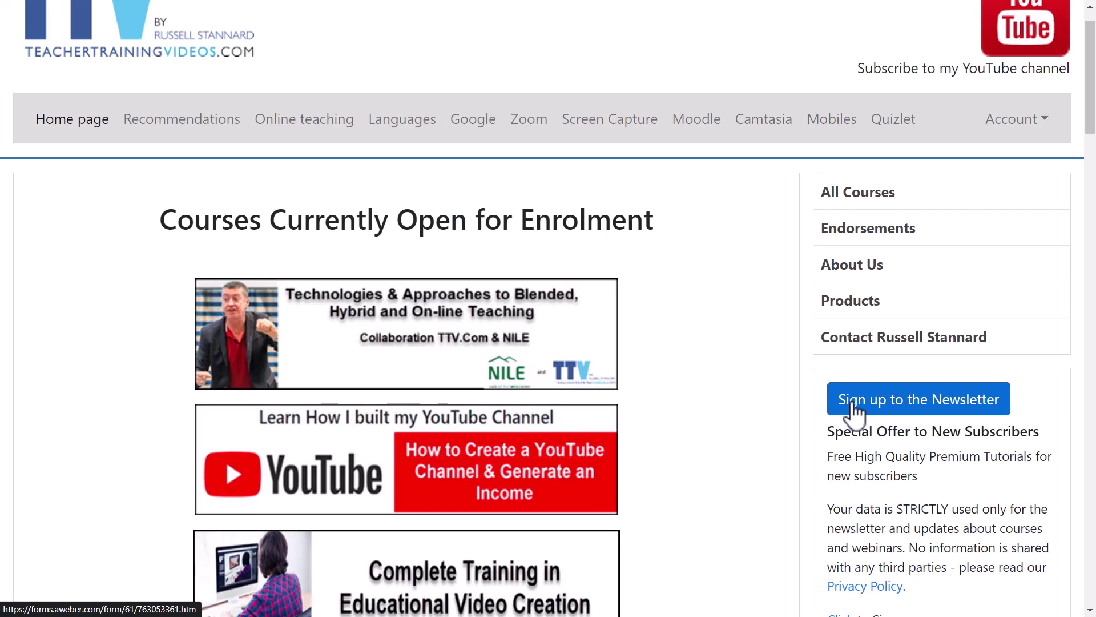
pyautogui.moveTo(1091, 112); pyautogui.dragTo(1091, 214)
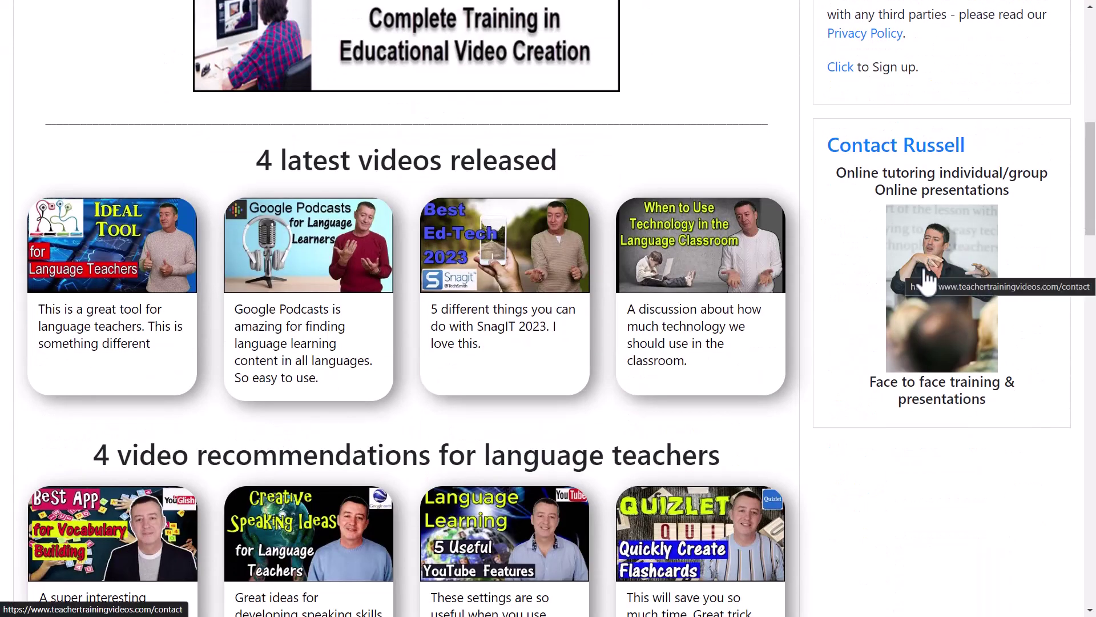